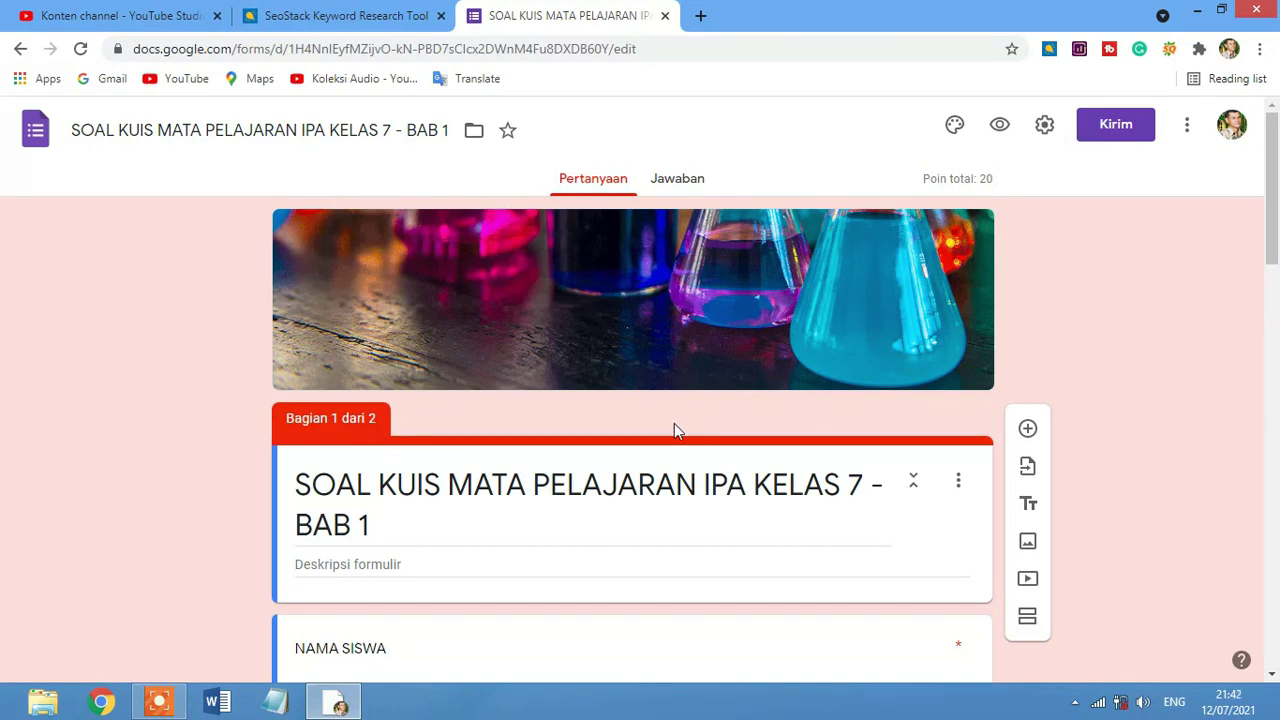
# From the form's More menu, browse add-ons and open the Quilgo - Timer & Proctoring listing.
pyautogui.scroll(-1, 677, 455)
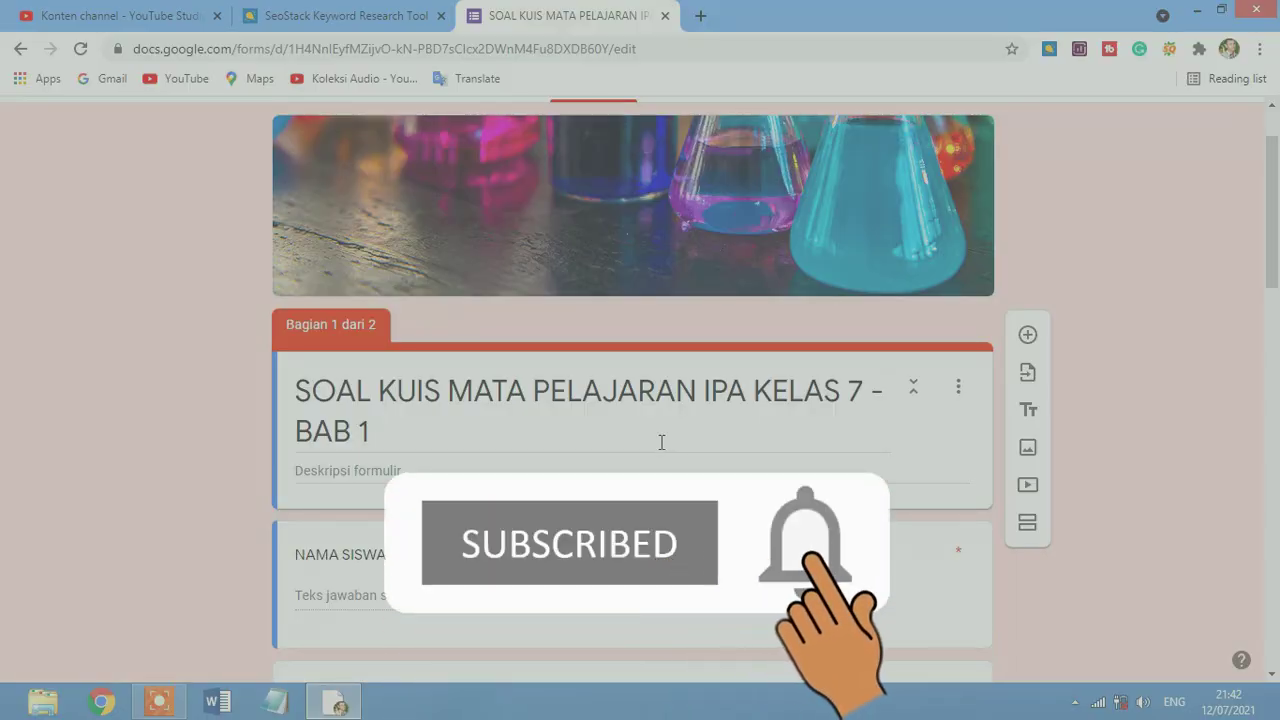
pyautogui.scroll(1, 661, 442)
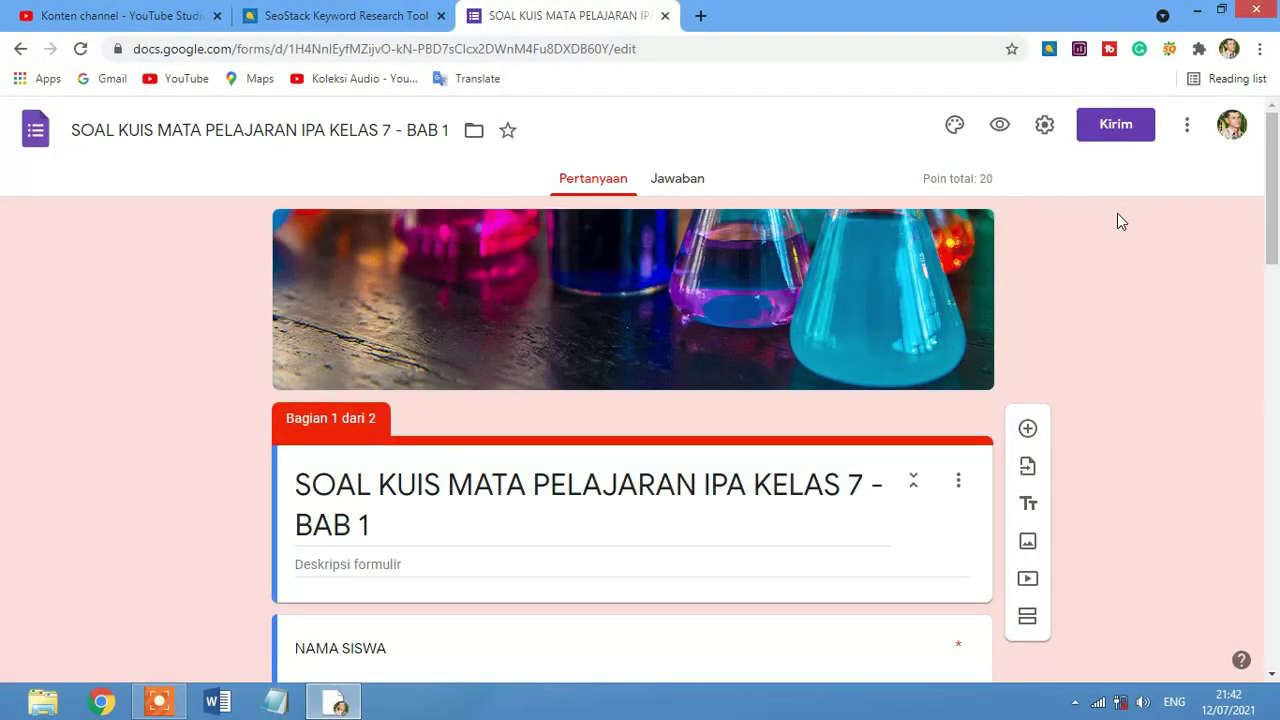
pyautogui.click(1186, 130)
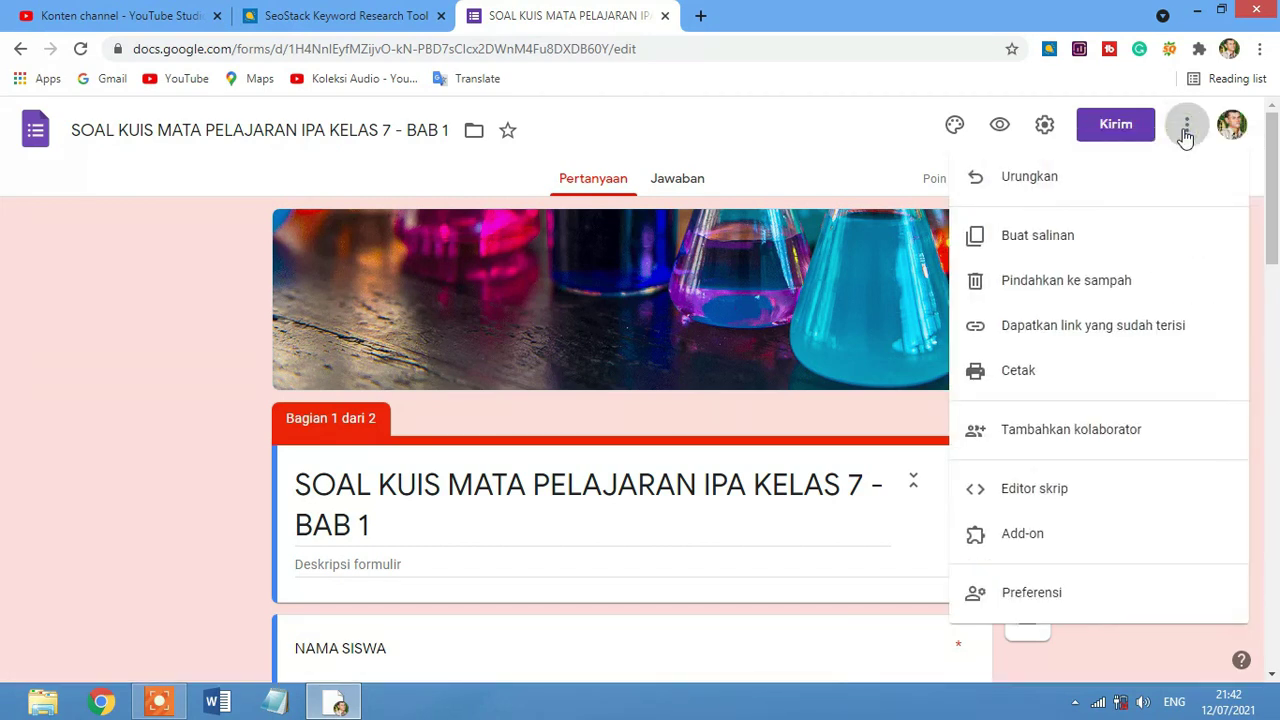
pyautogui.click(1063, 543)
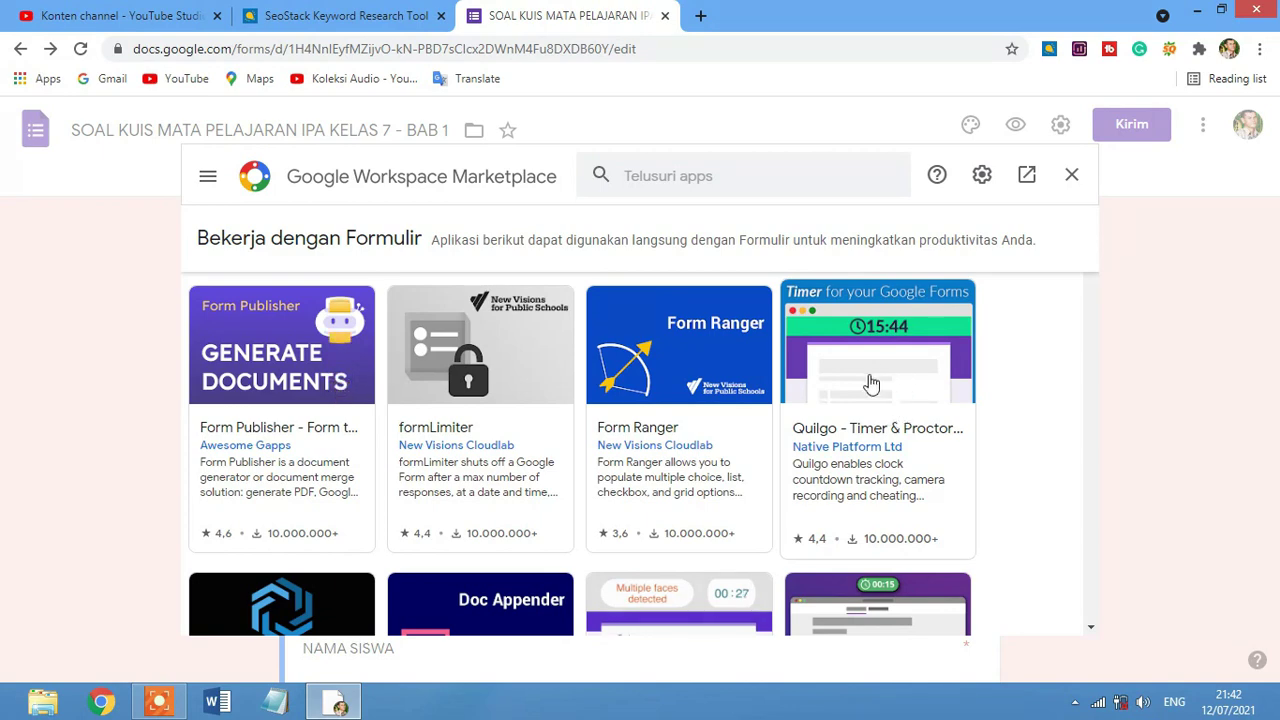
pyautogui.click(889, 404)
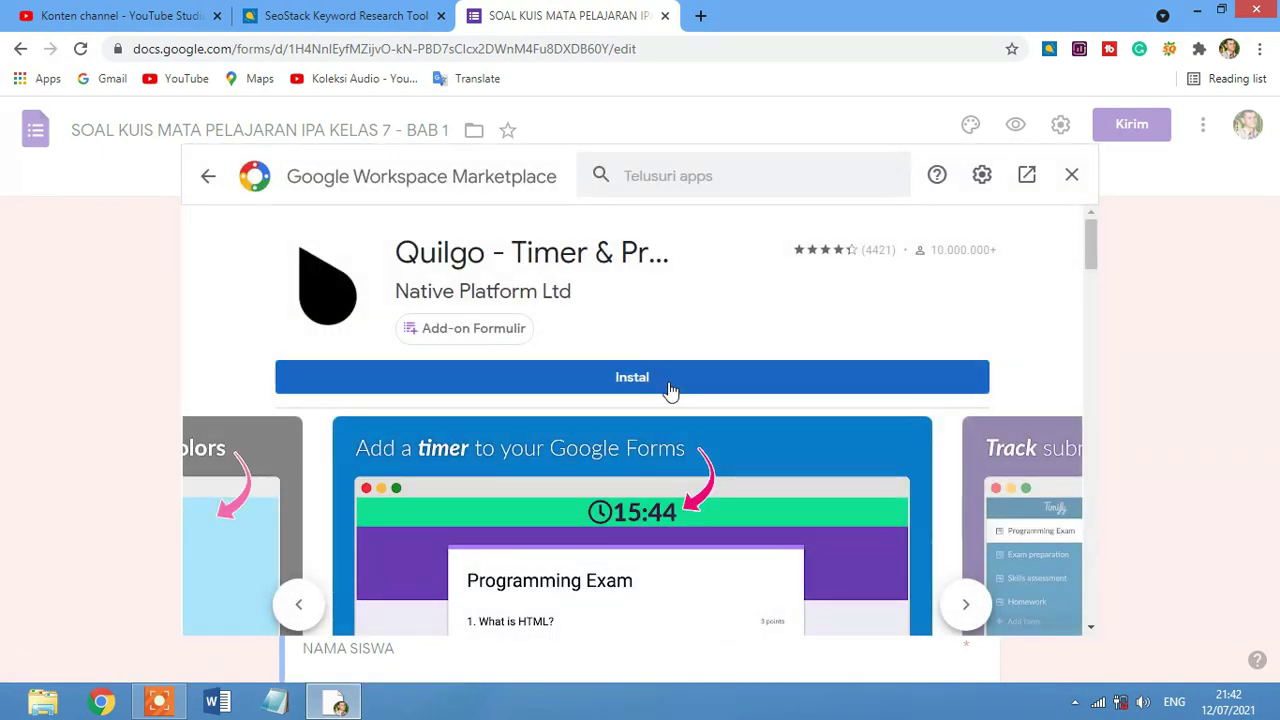
# Install Quilgo - Timer & Proctoring, choosing the Google account and allowing its access.
pyautogui.click(707, 383)
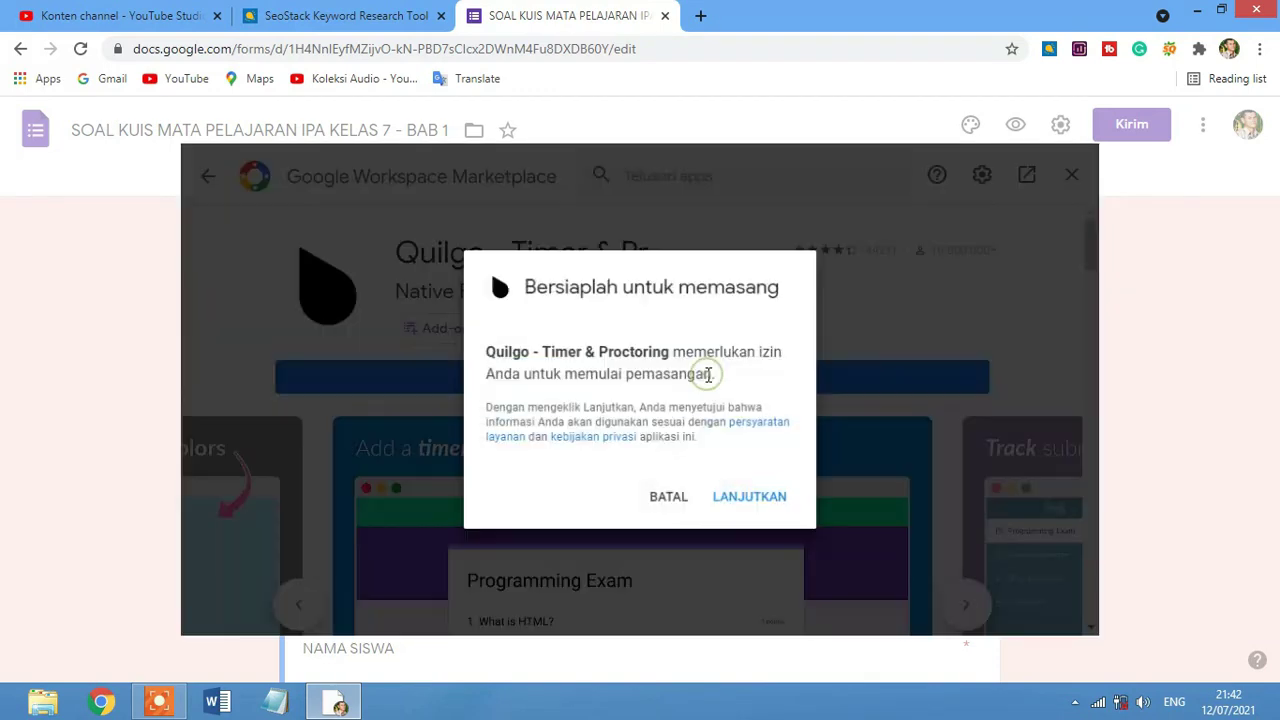
pyautogui.click(764, 502)
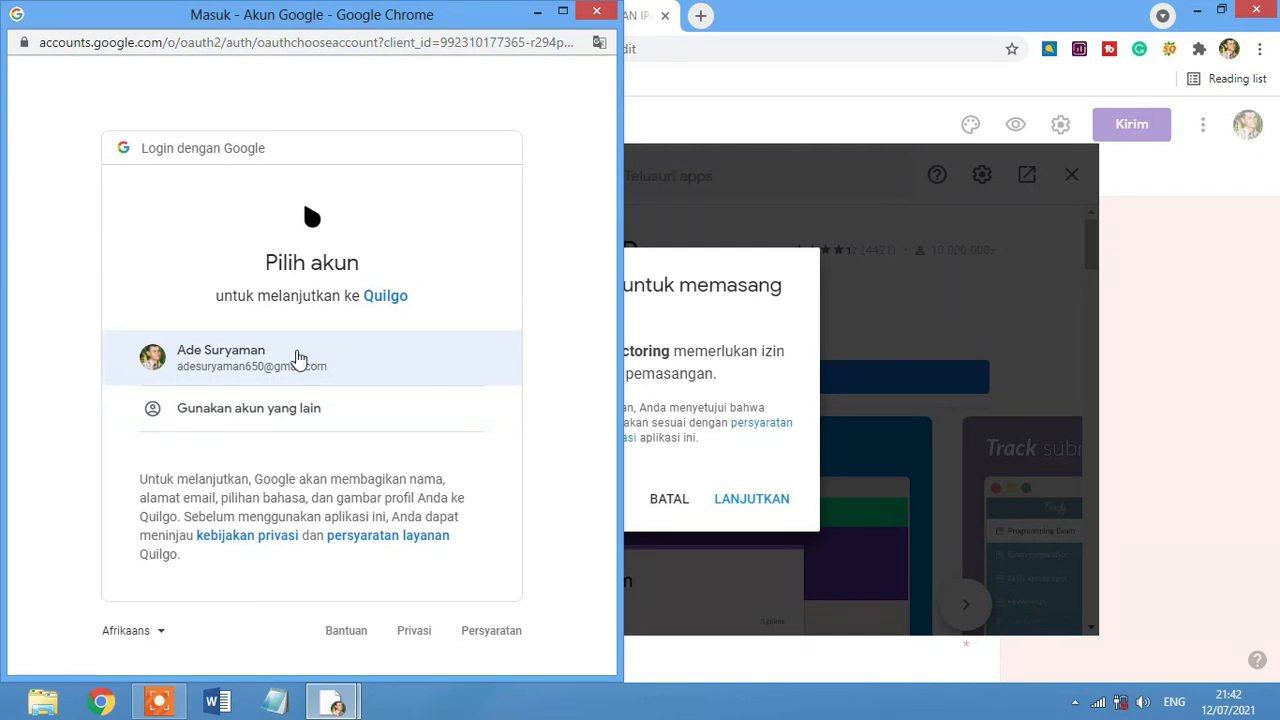
pyautogui.click(350, 361)
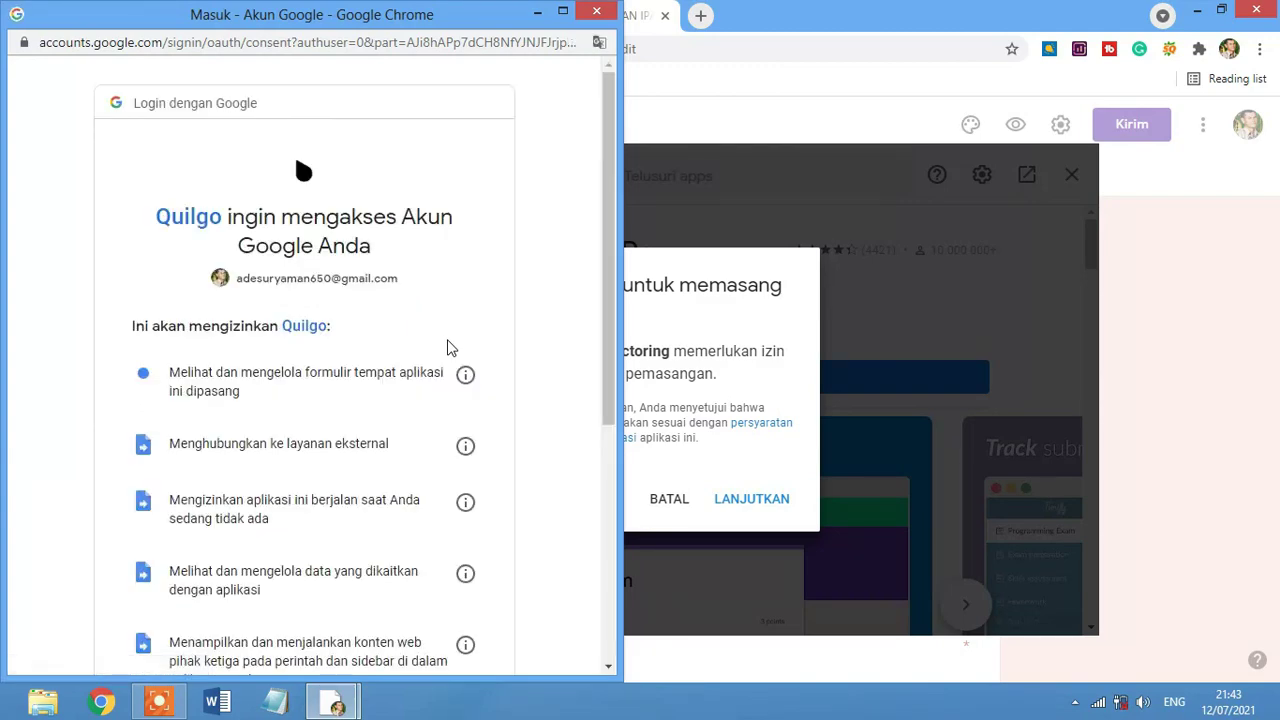
pyautogui.scroll(-3, 445, 348)
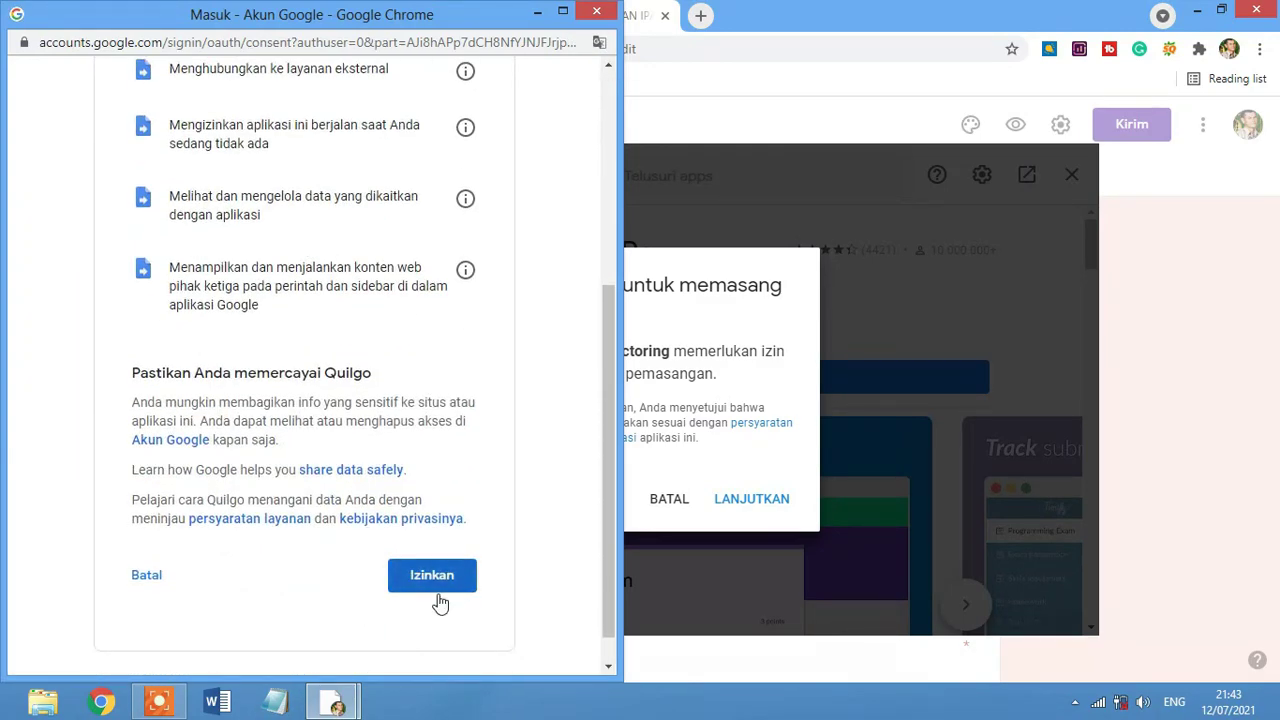
pyautogui.click(444, 576)
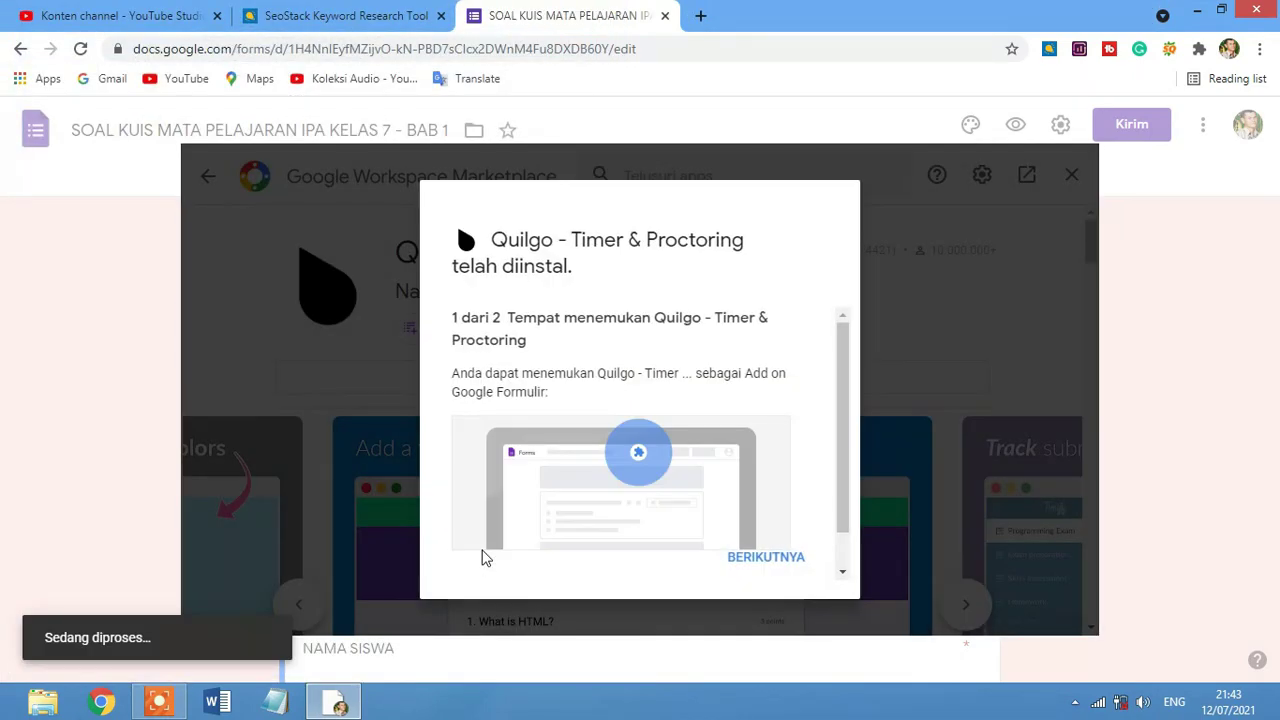
pyautogui.scroll(-1, 700, 440)
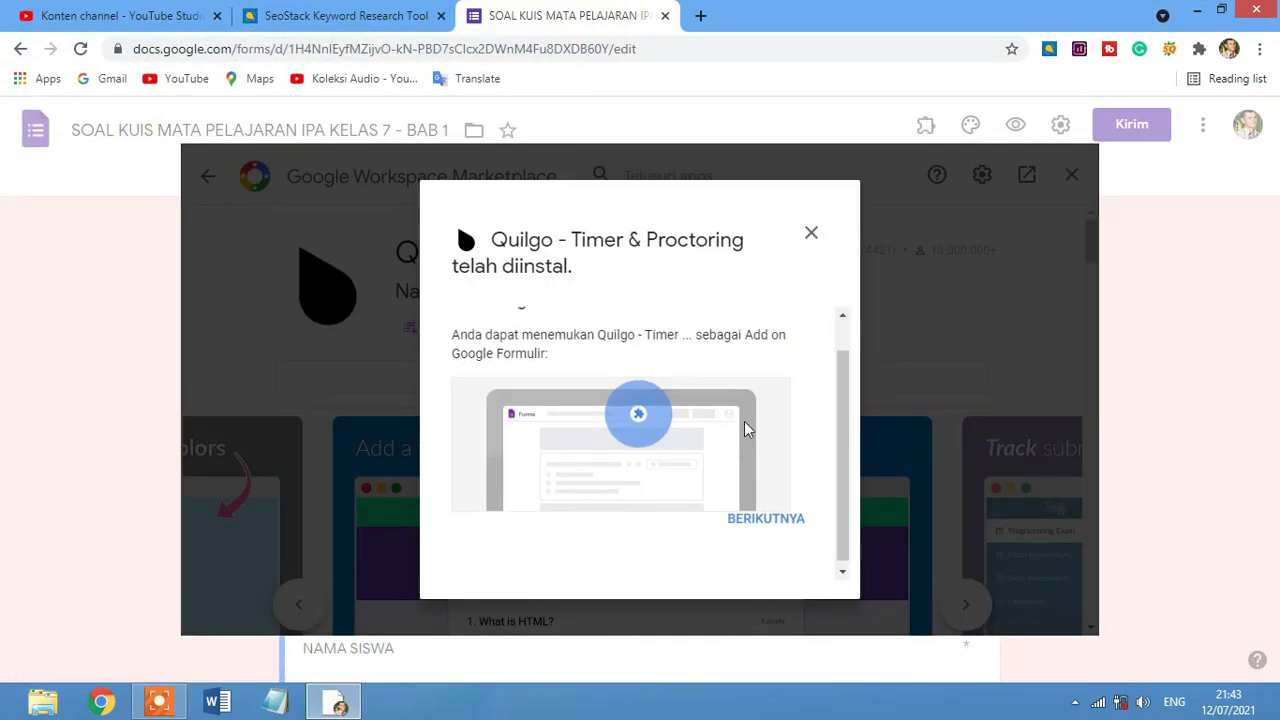
pyautogui.click(769, 515)
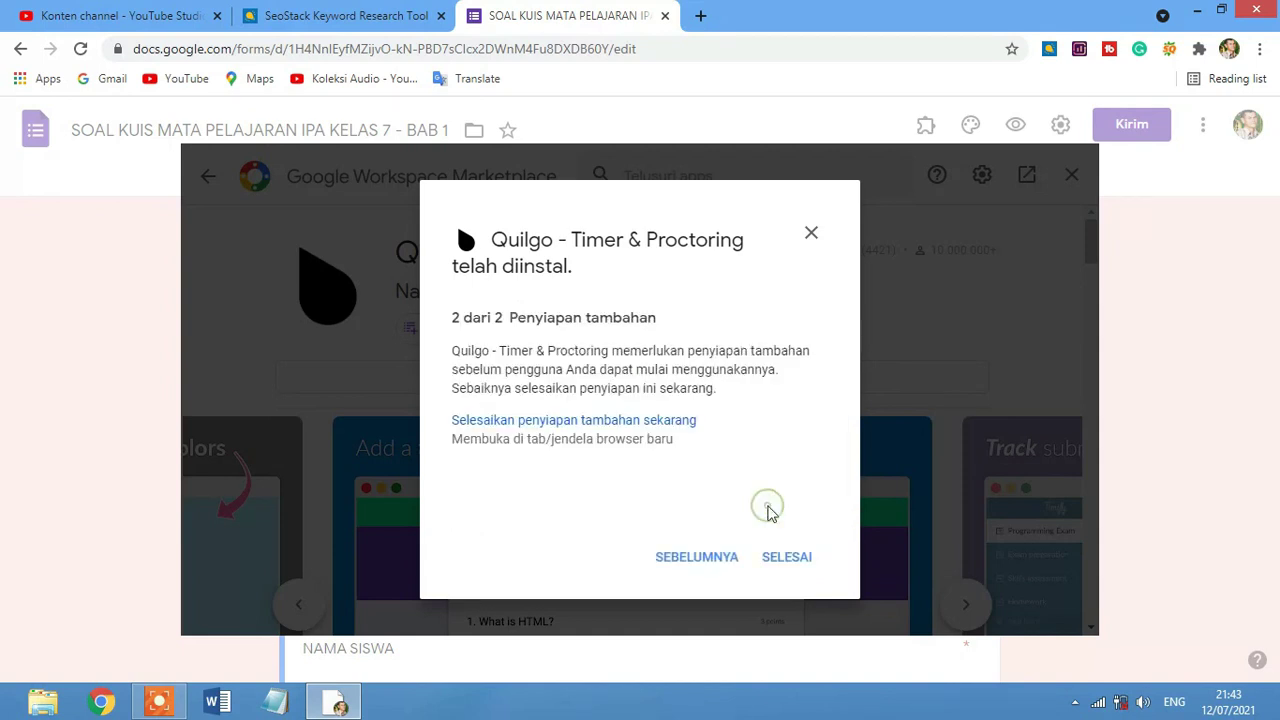
pyautogui.click(781, 566)
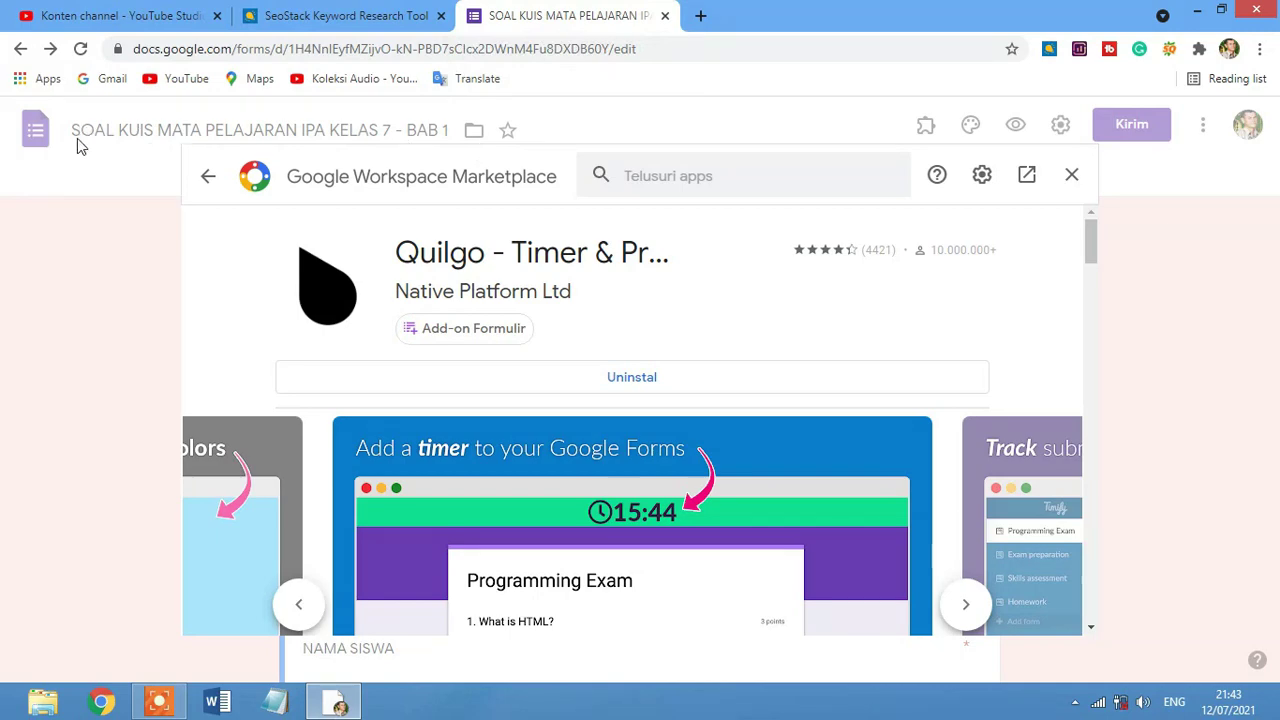
# Close the Marketplace and choose Add-ons > Quilgo - Timer for Google Forms > Configure.
pyautogui.click(1074, 178)
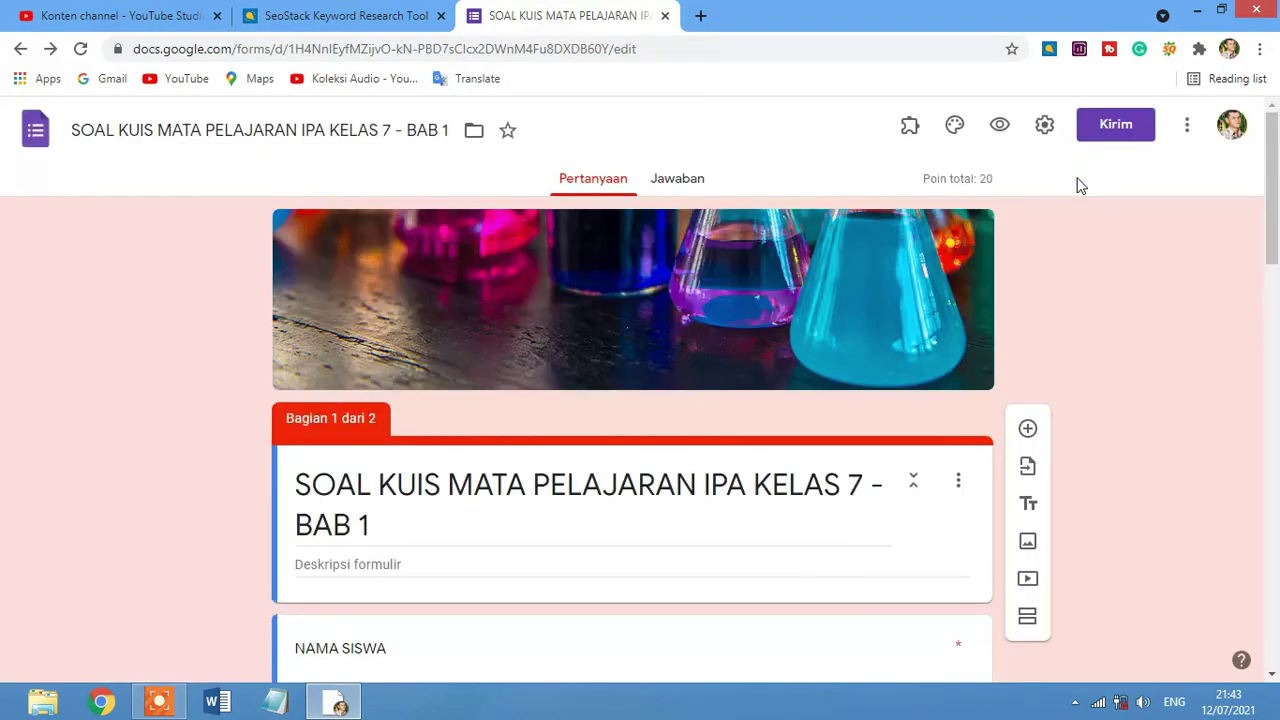
pyautogui.scroll(-2, 1178, 272)
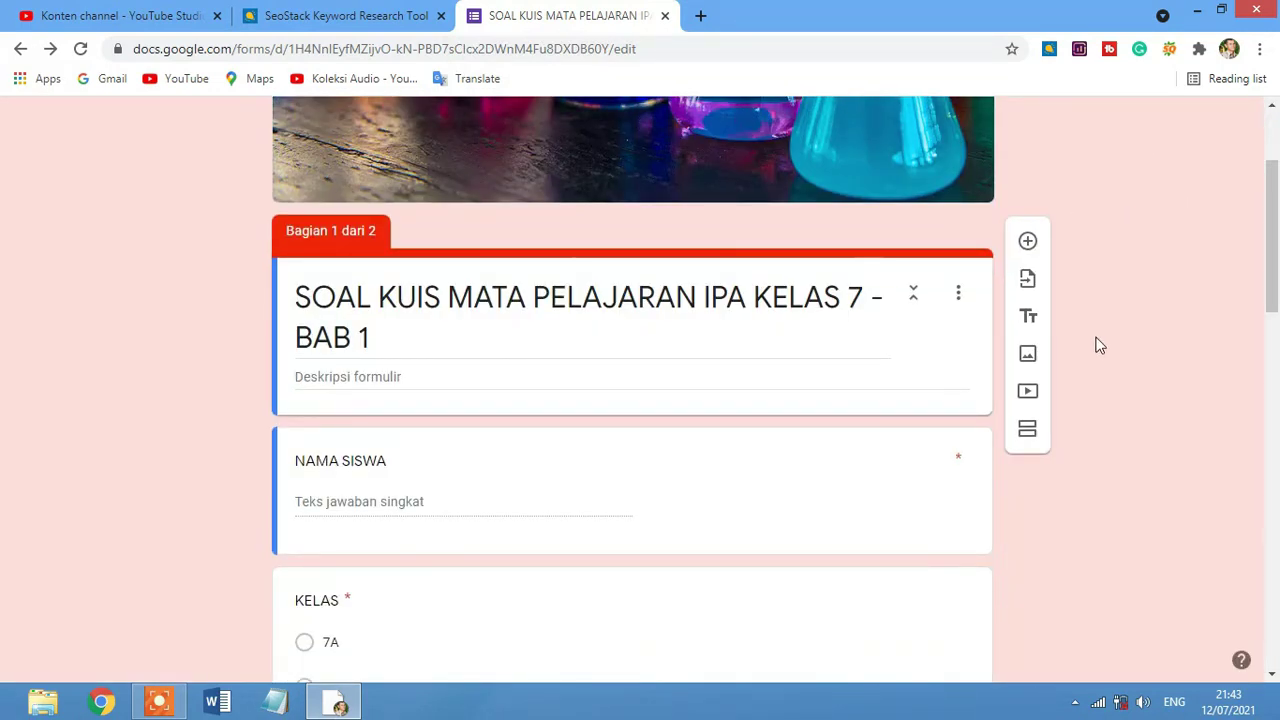
pyautogui.scroll(2, 1143, 251)
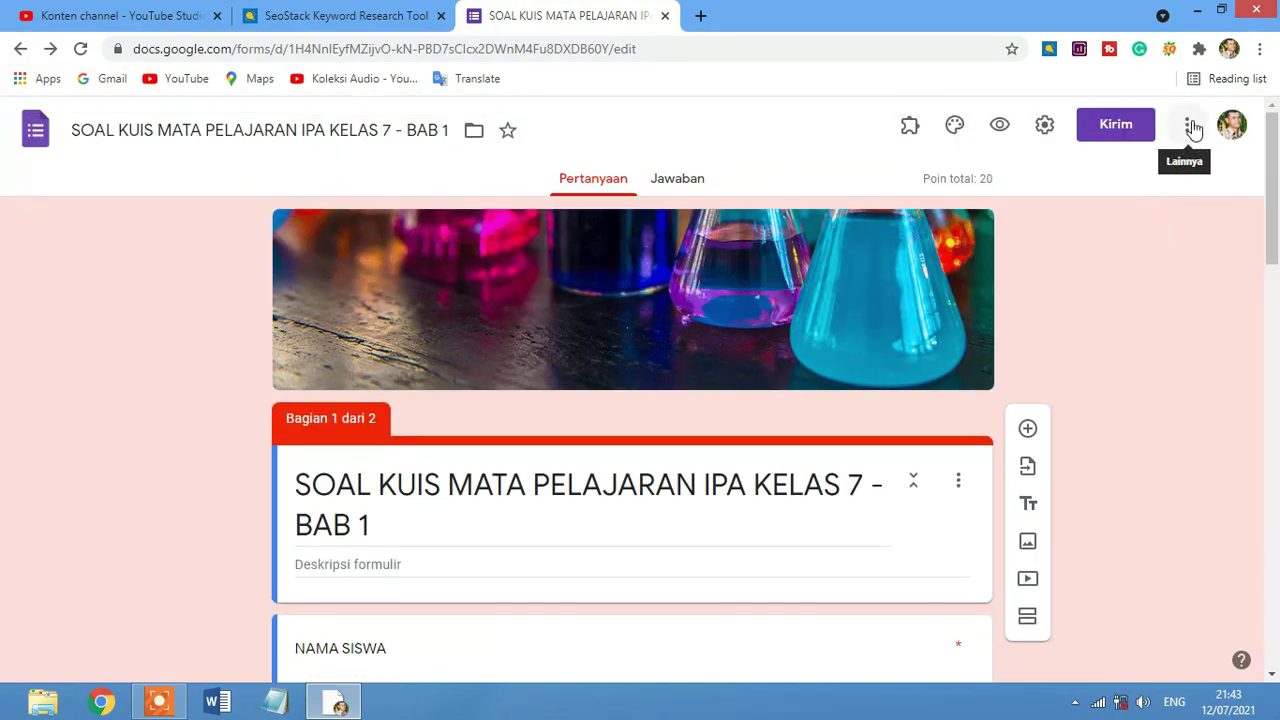
pyautogui.click(909, 130)
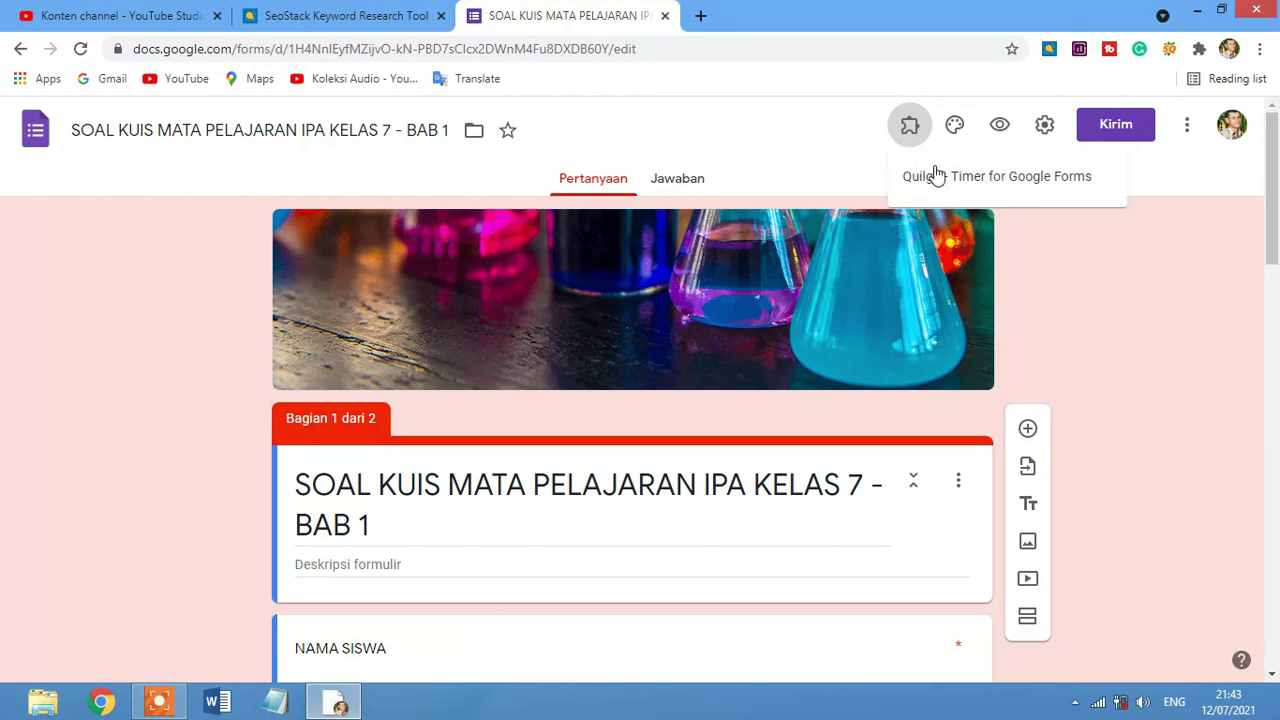
pyautogui.click(940, 177)
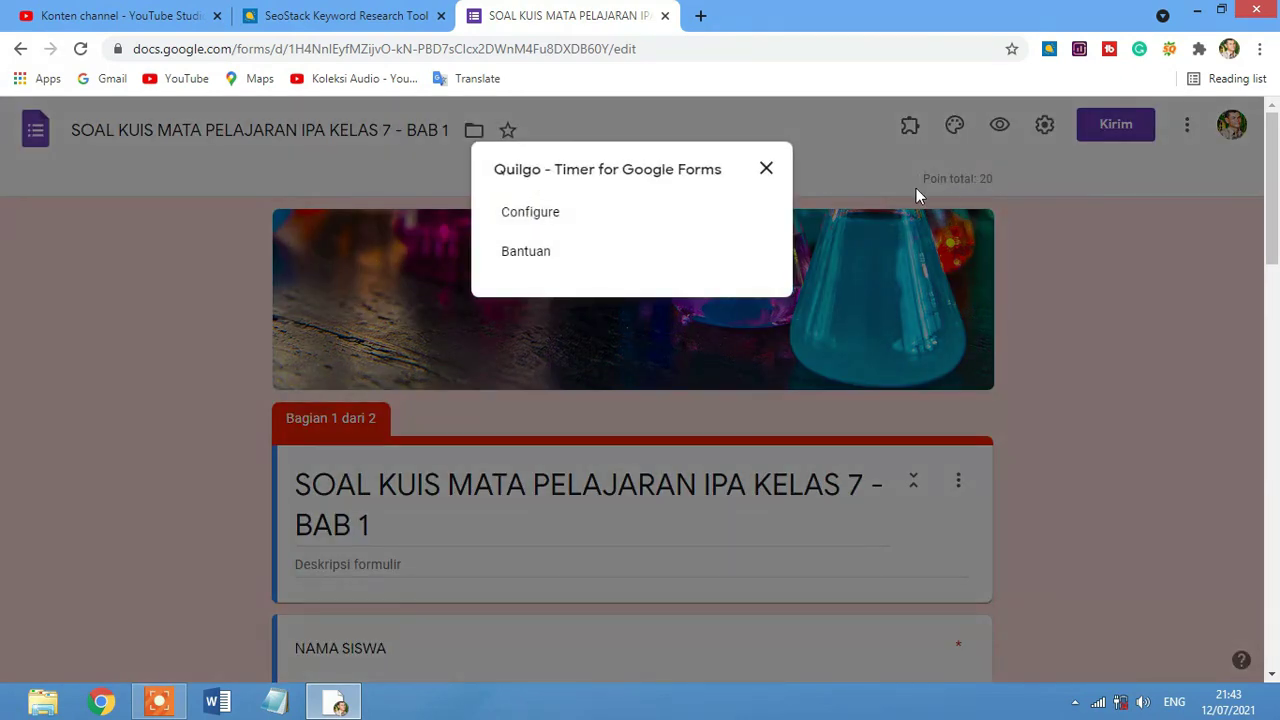
pyautogui.click(552, 214)
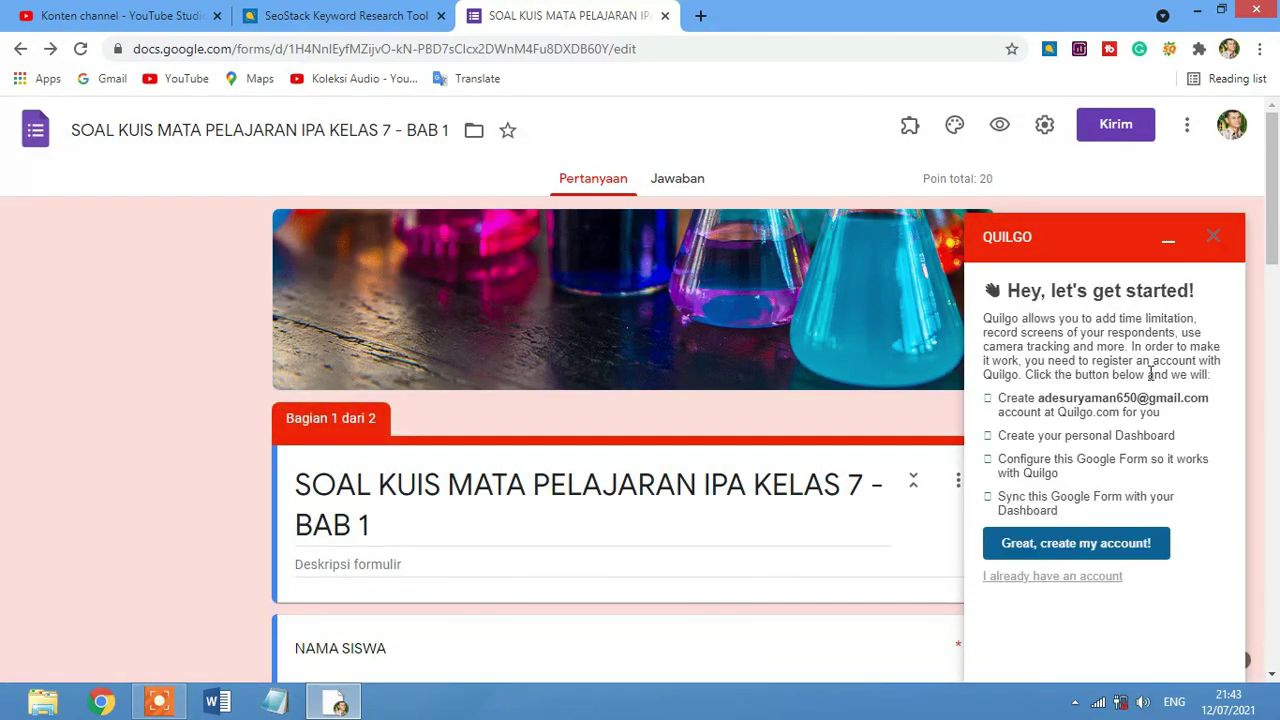
# Create the Quilgo account with 'Great, create my account!' to sync the IPA form.
pyautogui.scroll(-2, 1152, 380)
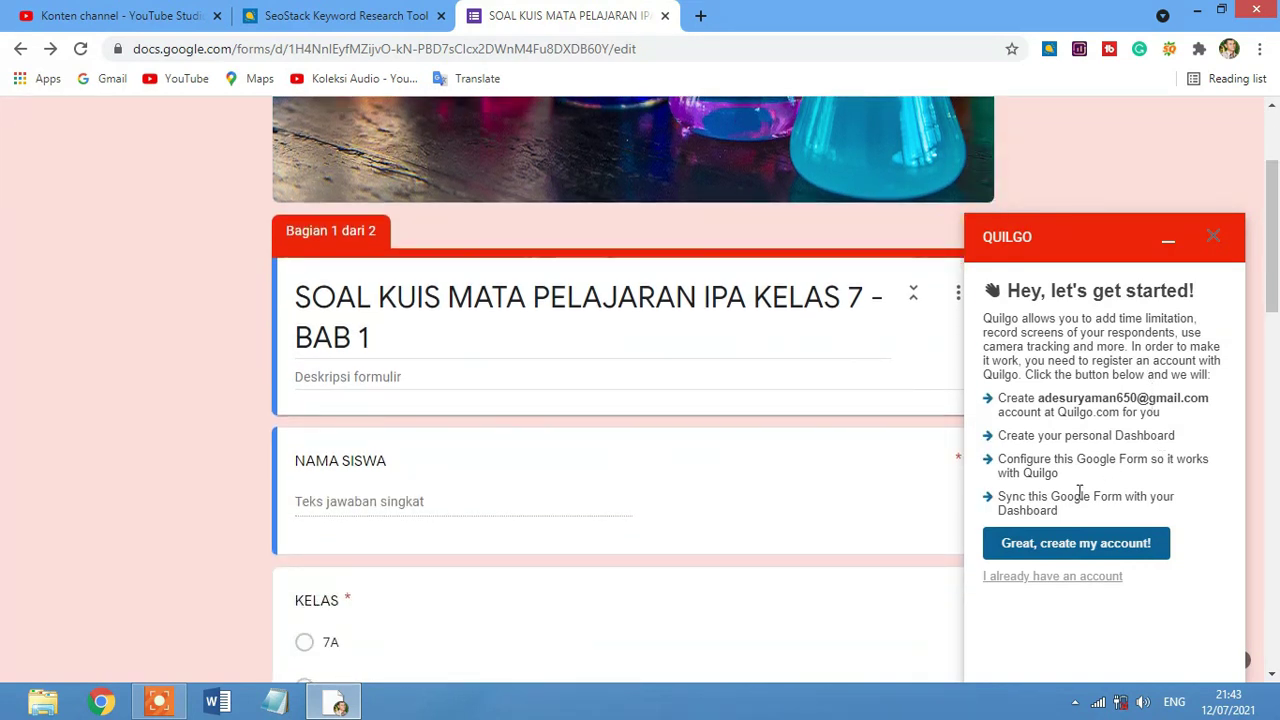
pyautogui.click(1058, 550)
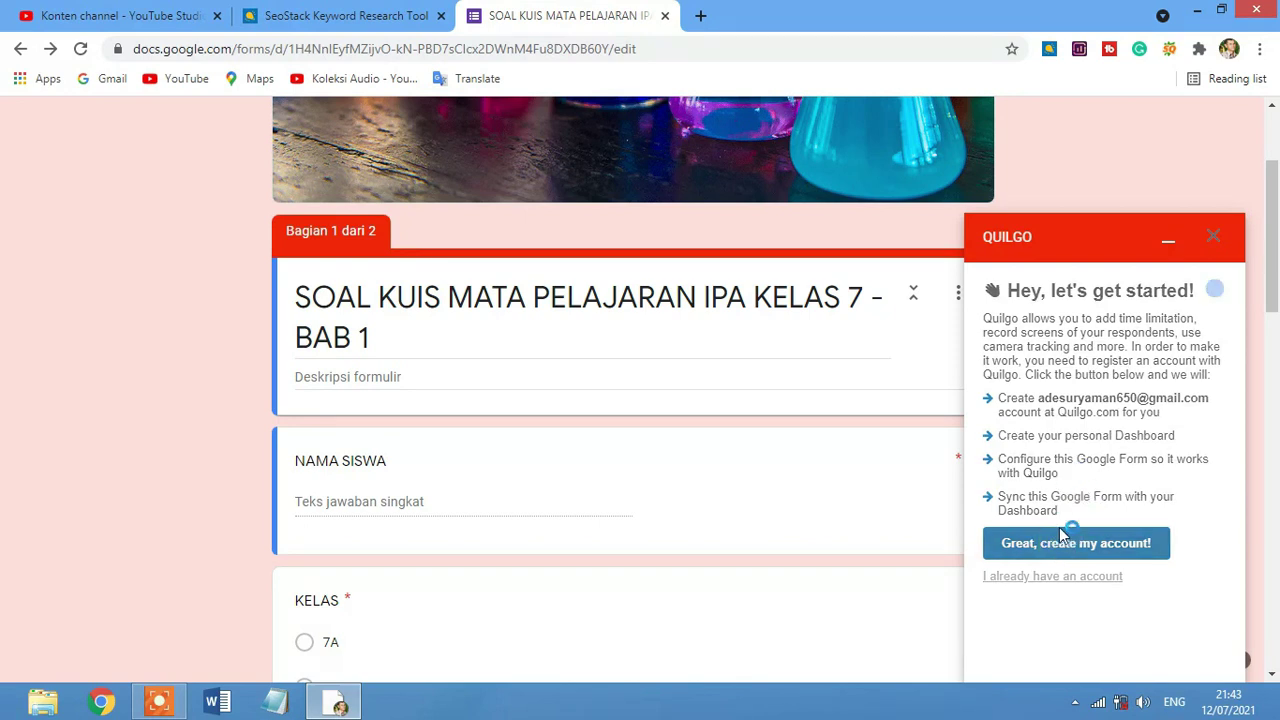
pyautogui.click(1025, 549)
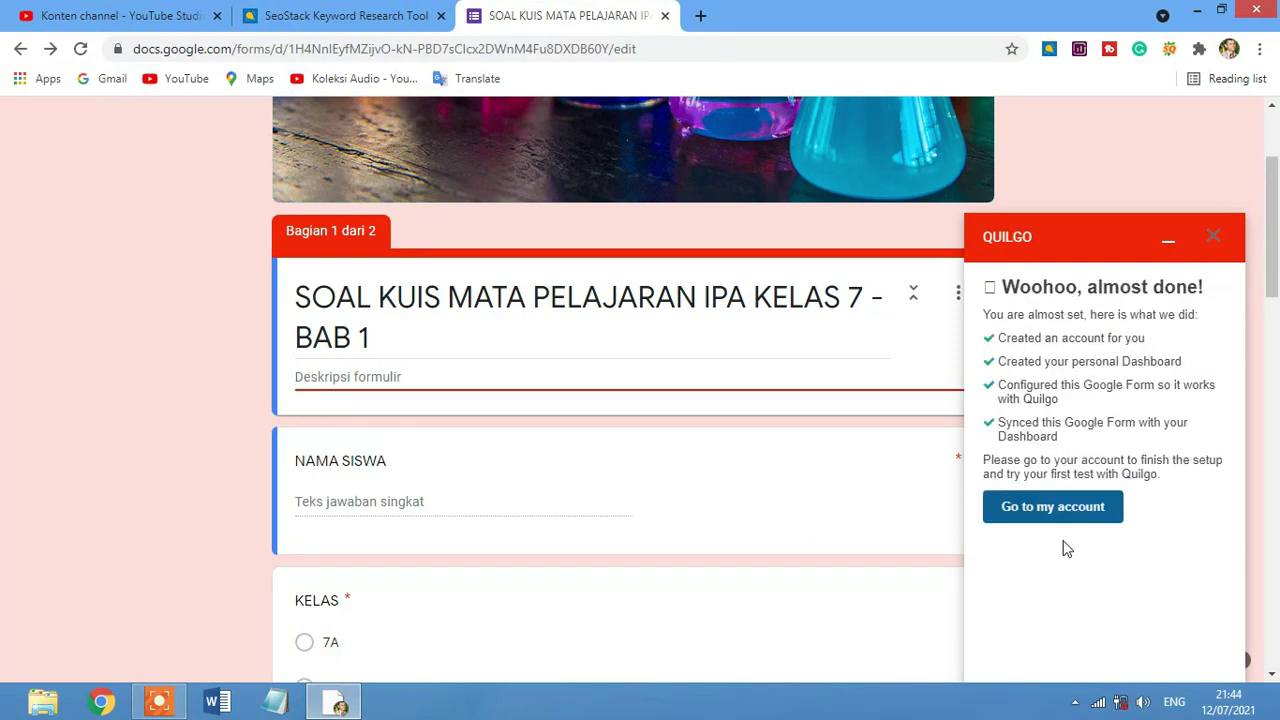
# Open the Quilgo dashboard in a new tab and hide the SEO toolbar for this site.
pyautogui.click(1064, 521)
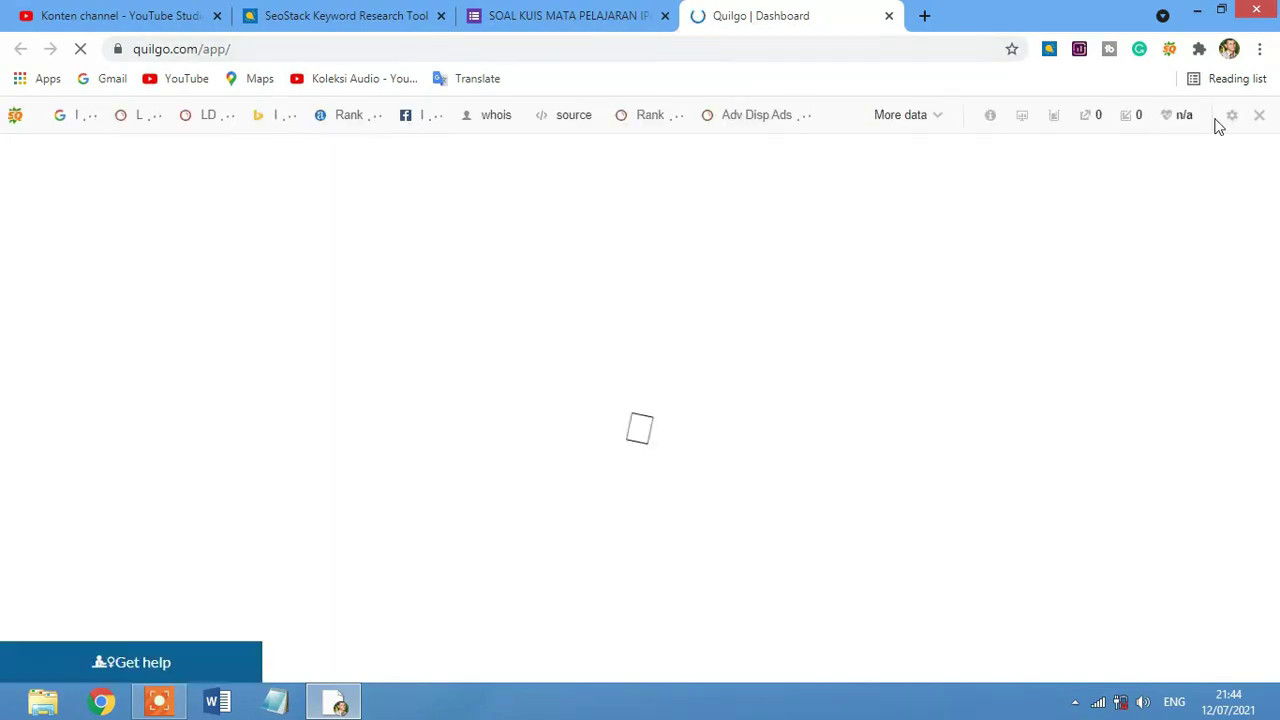
pyautogui.click(1255, 116)
pyautogui.click(1015, 194)
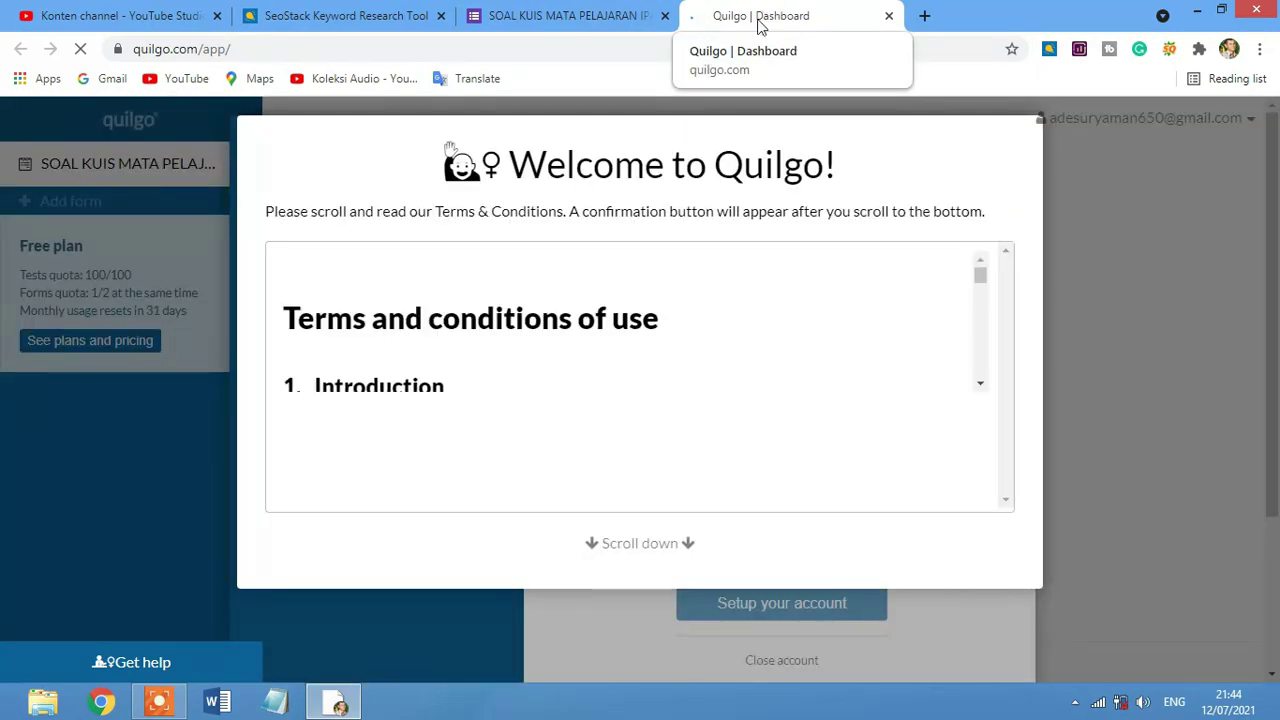
# Scroll through the Quilgo Terms & Conditions and accept them.
pyautogui.scroll(-10, 772, 354)
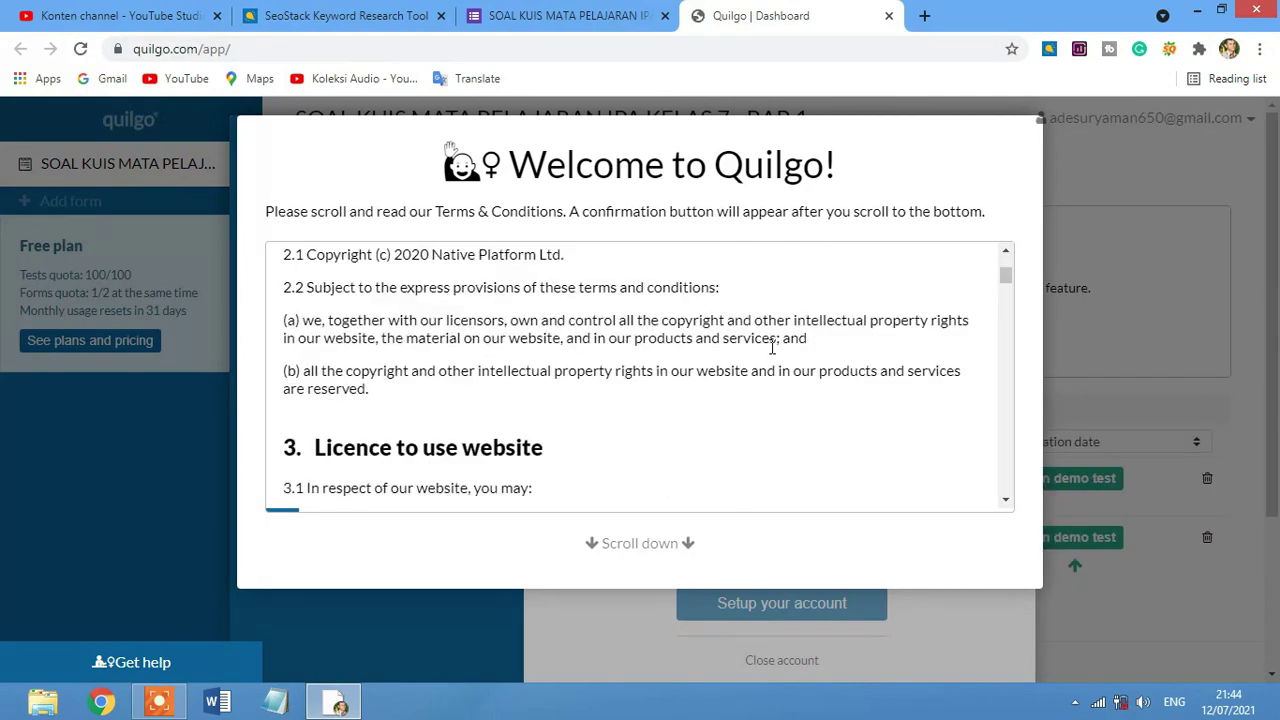
pyautogui.scroll(-20, 772, 354)
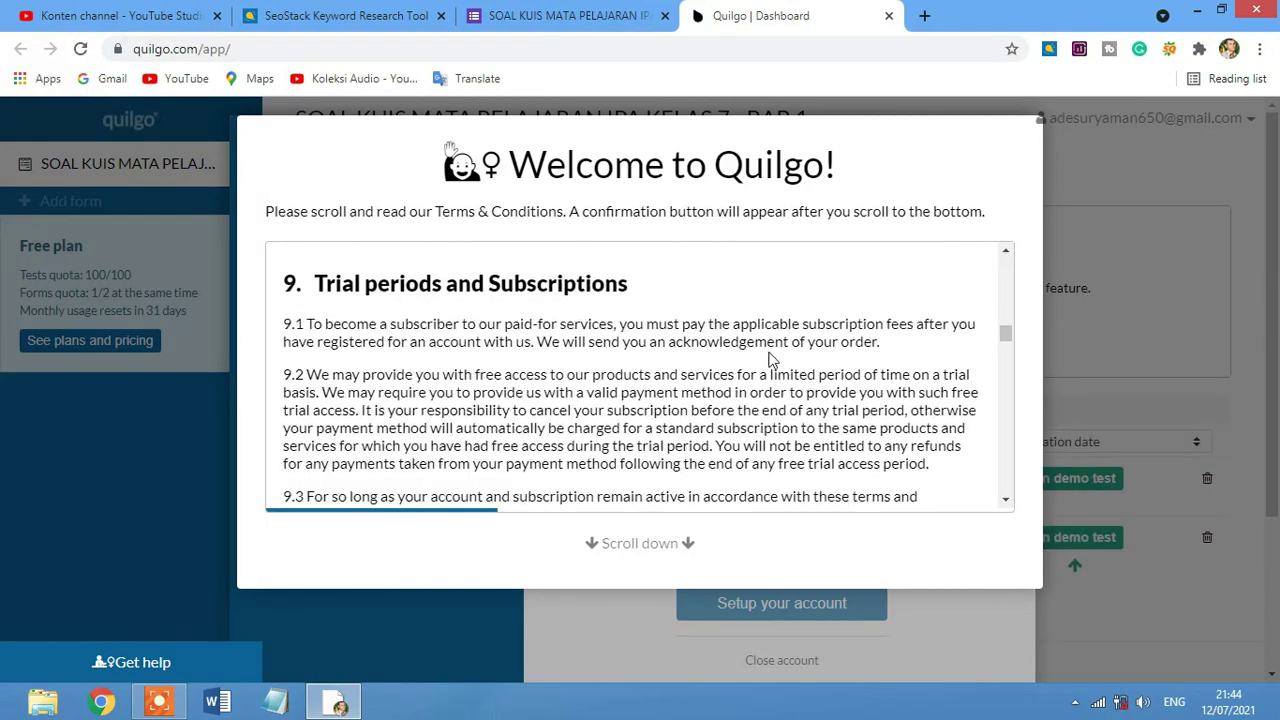
pyautogui.scroll(-20, 778, 400)
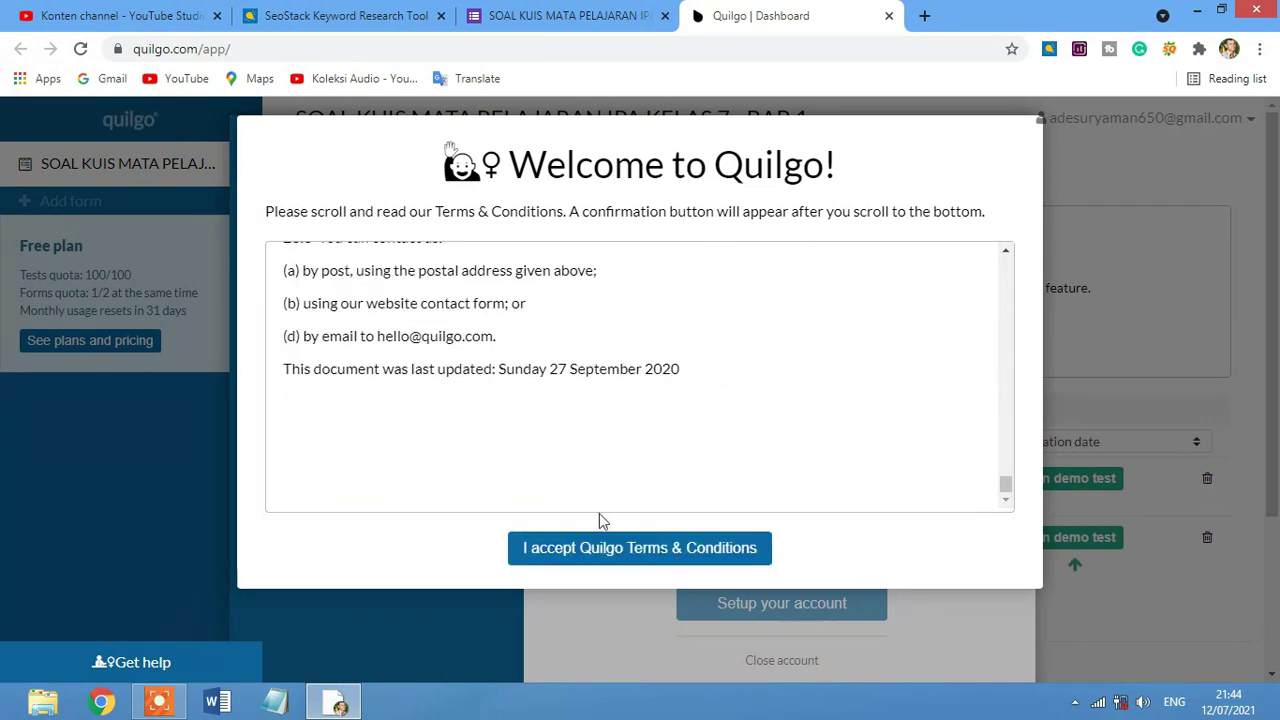
pyautogui.click(630, 556)
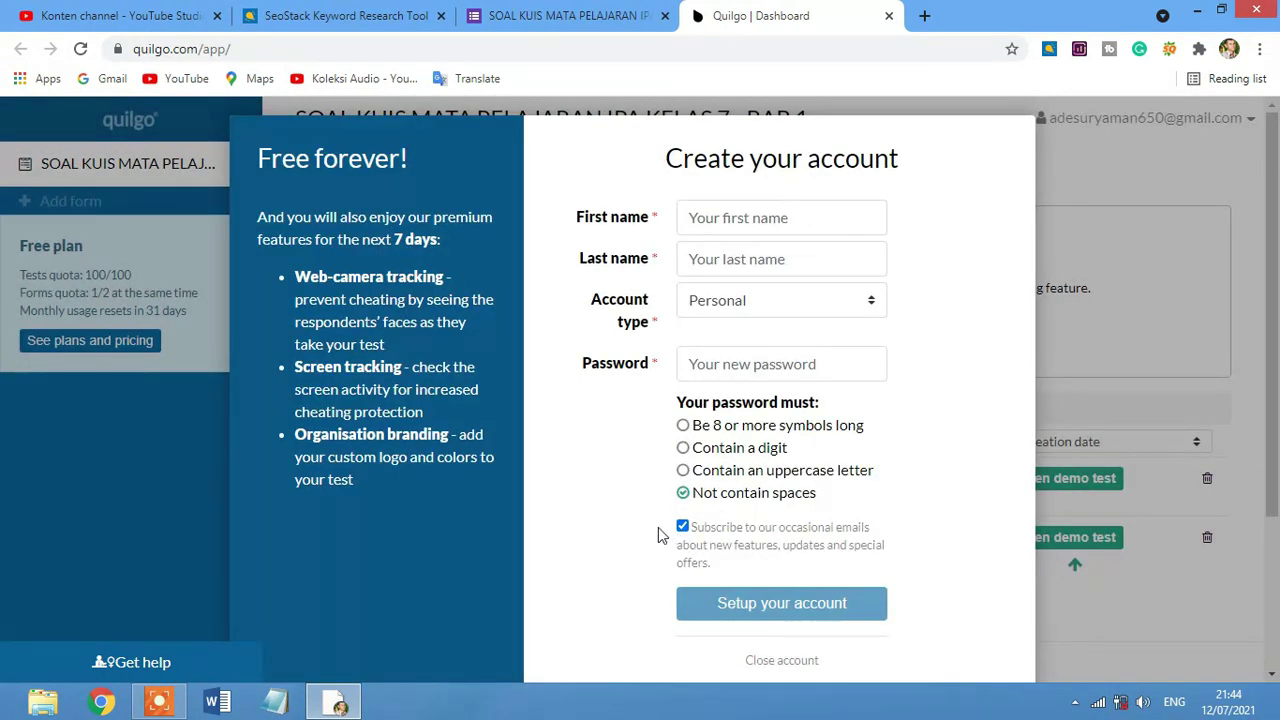
# Enter the first and last name and a password with an uppercase letter, then set up the account.
pyautogui.click(748, 215)
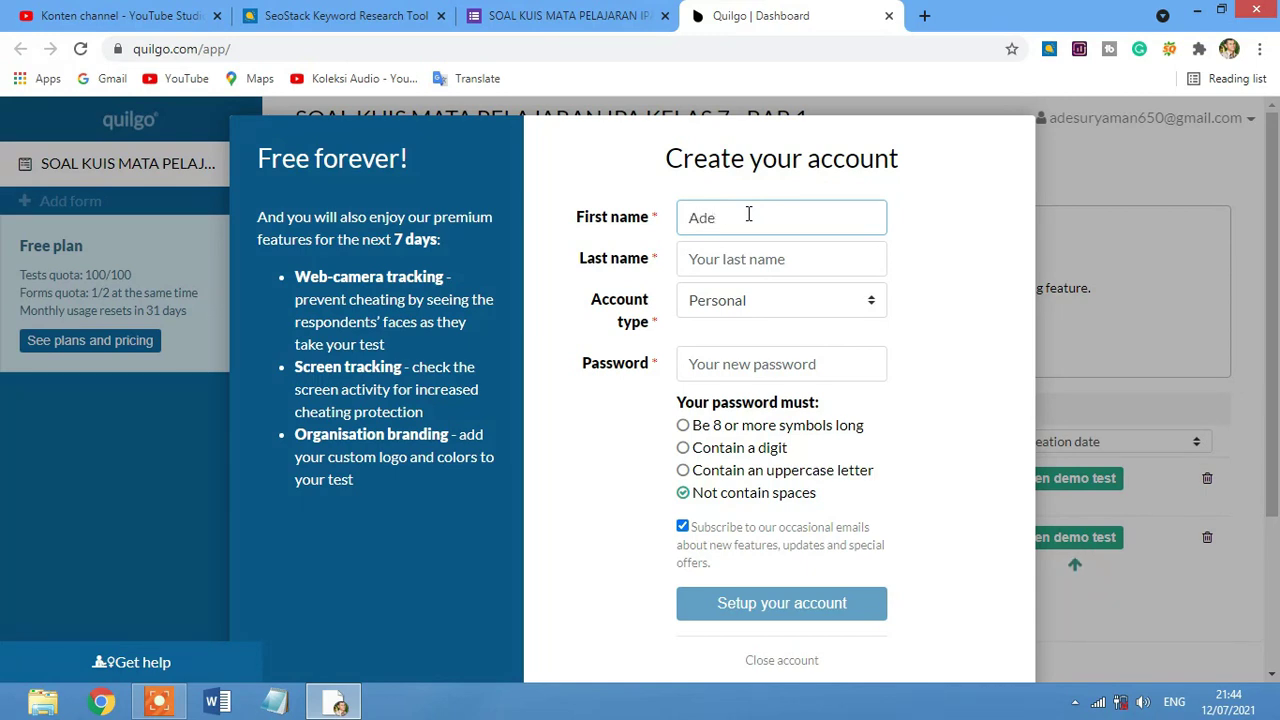
pyautogui.press('Tab')
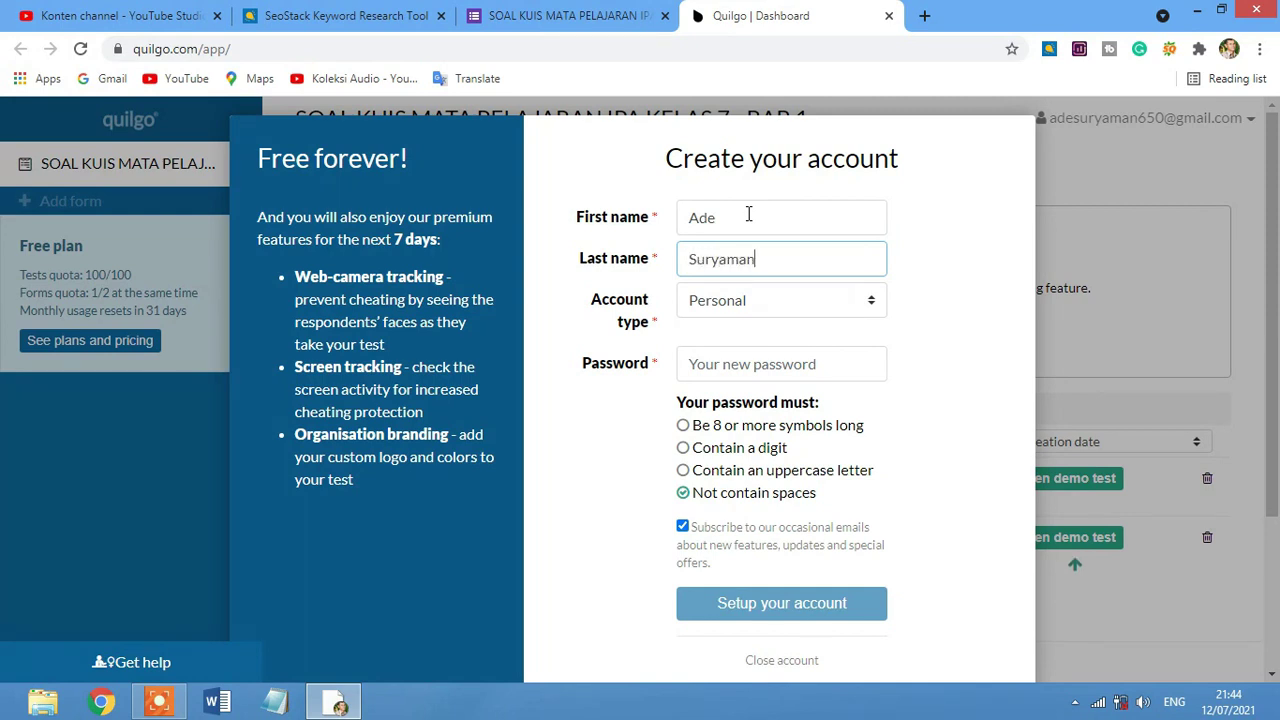
pyautogui.click(766, 362)
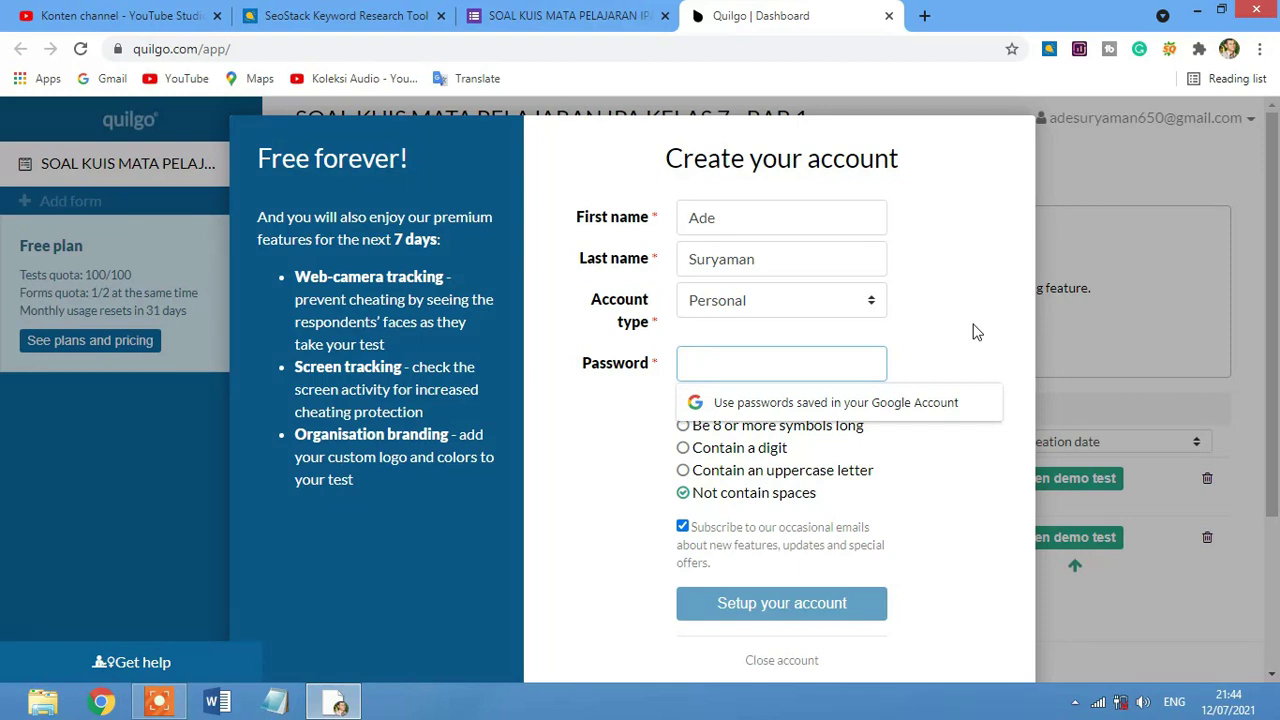
pyautogui.write('a')
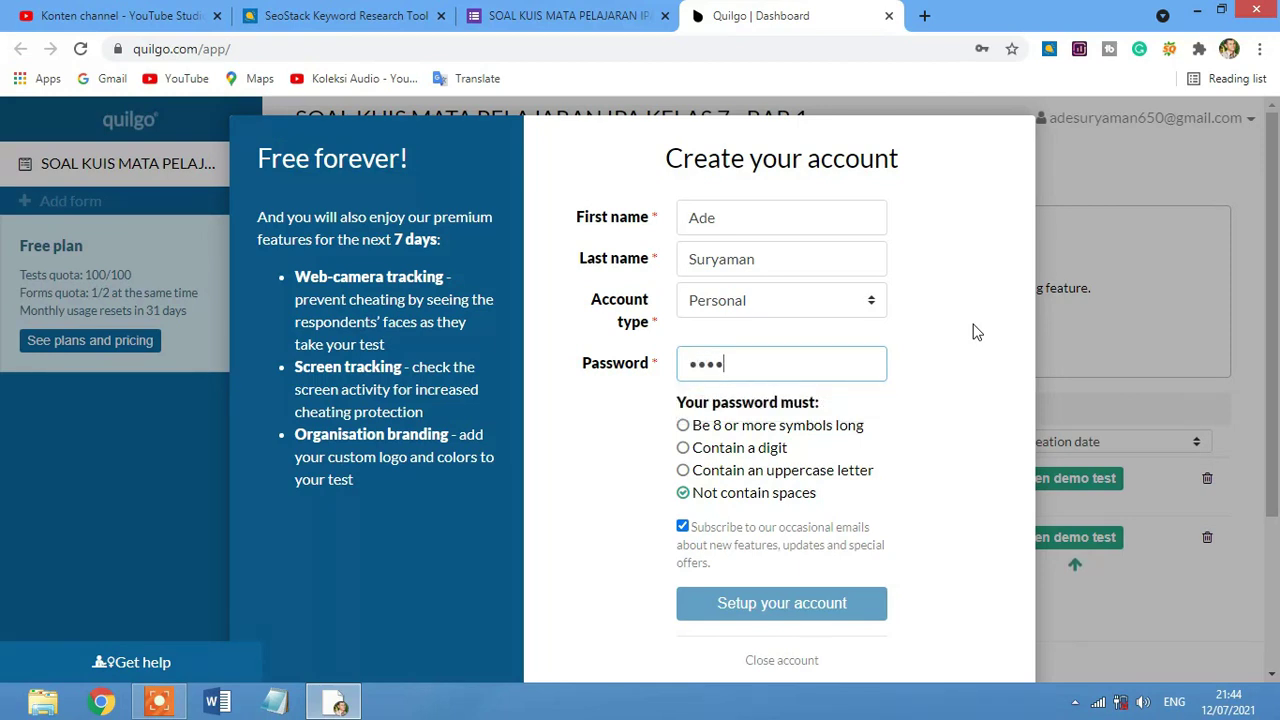
pyautogui.write('aa')
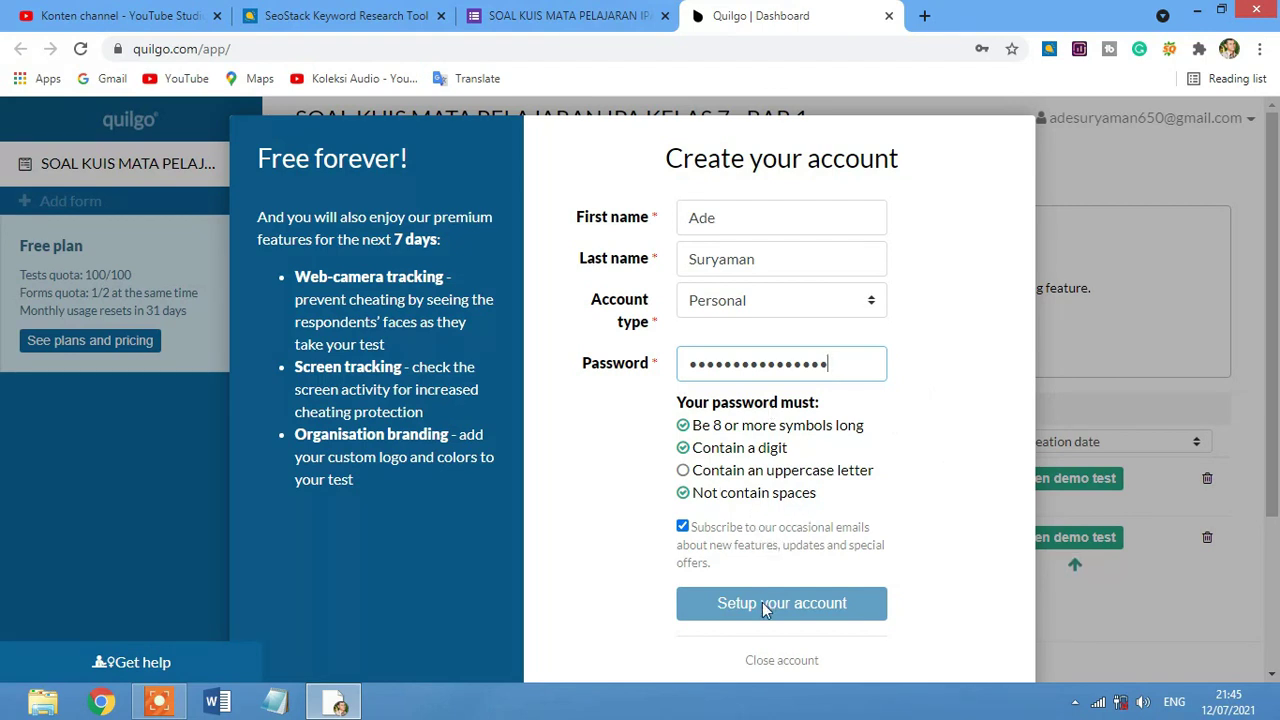
pyautogui.moveTo(694, 365); pyautogui.dragTo(687, 365)
pyautogui.write('A')
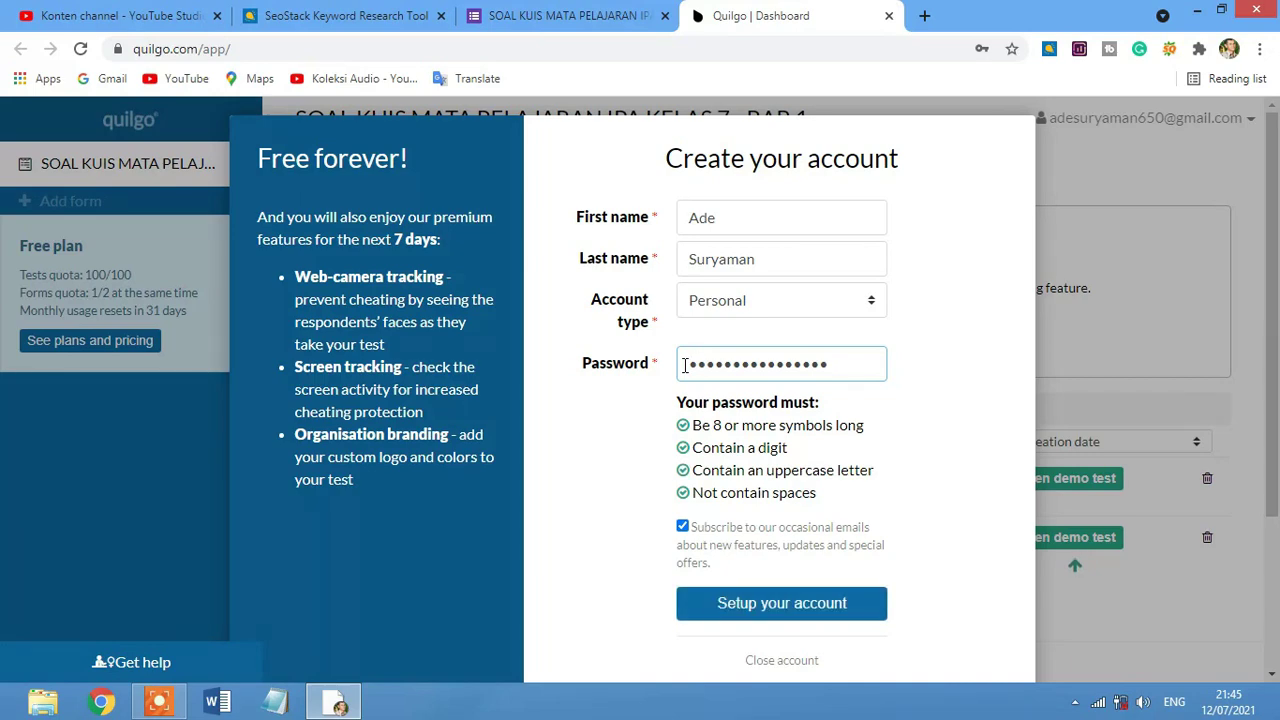
pyautogui.click(805, 610)
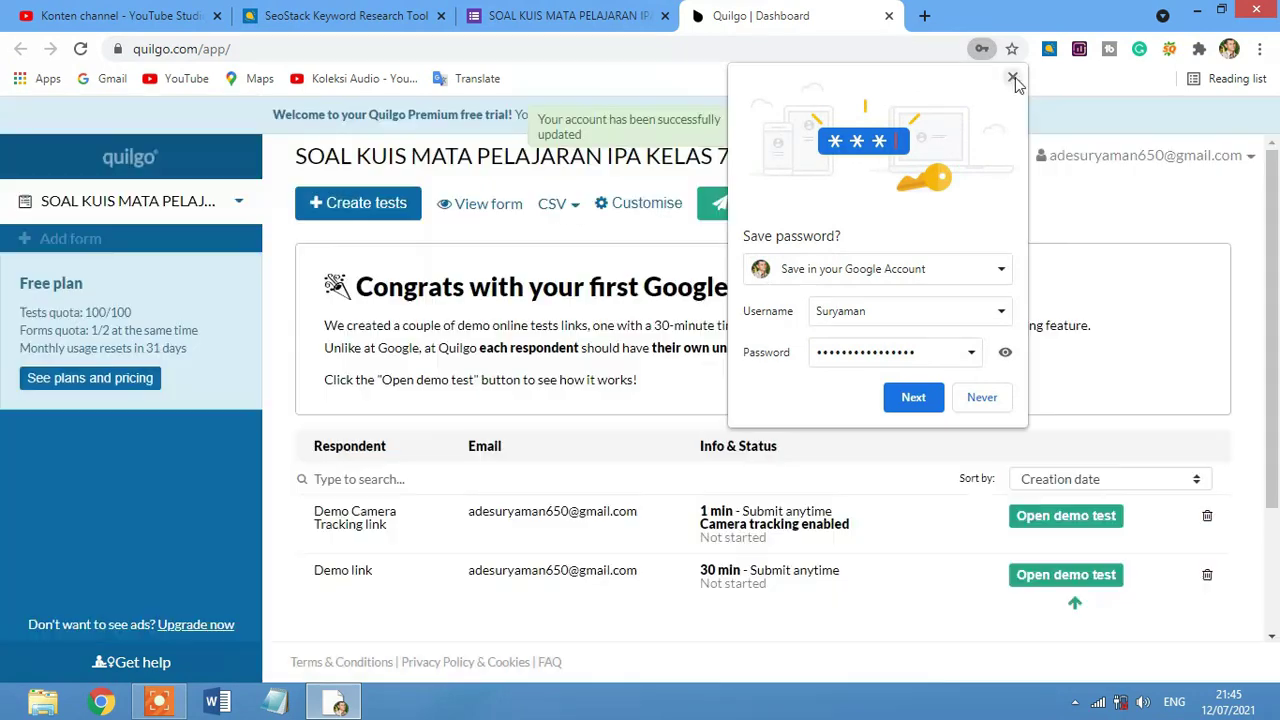
# Dismiss Chrome's save-password offer and open Create tests for the IPA quiz form.
pyautogui.click(1012, 77)
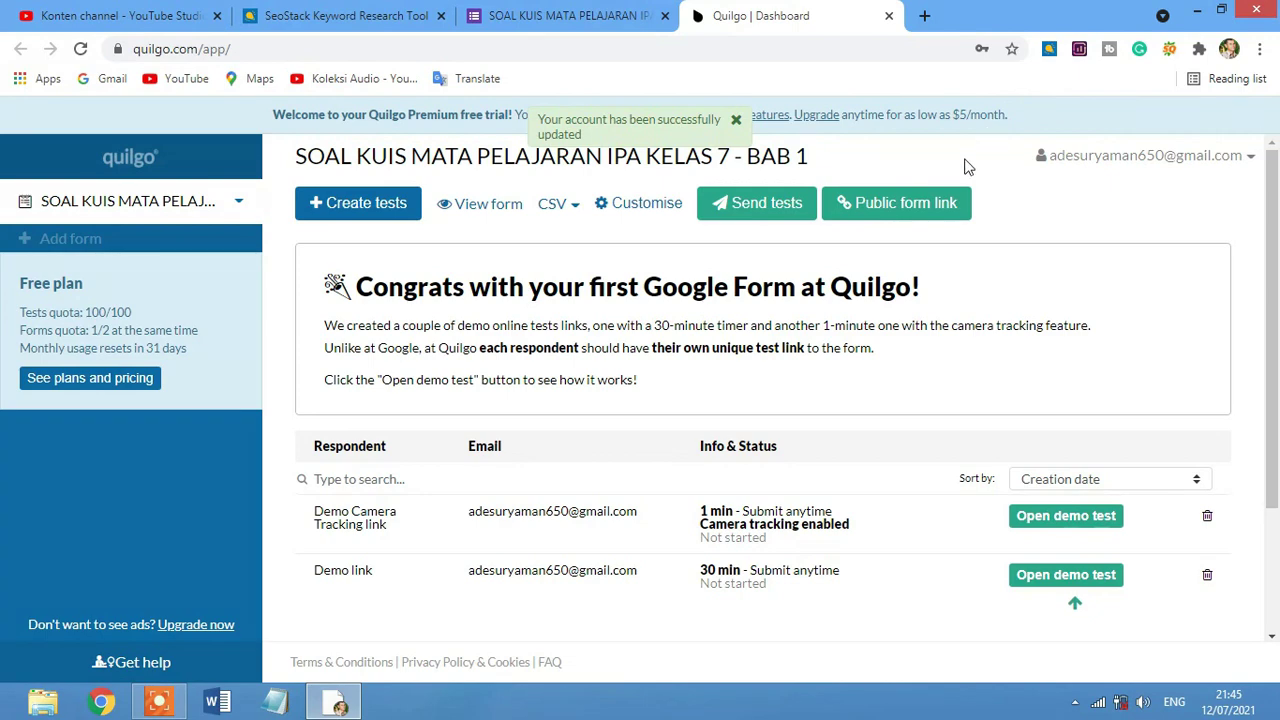
pyautogui.scroll(-1, 860, 270)
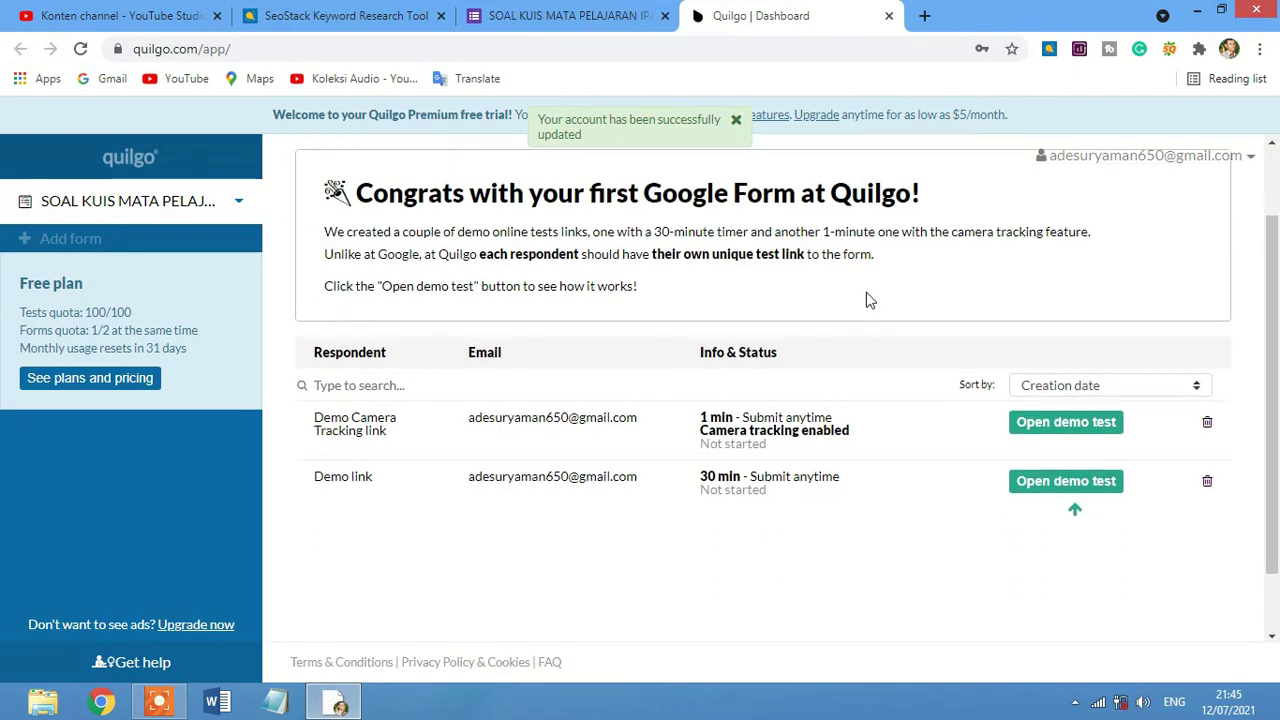
pyautogui.scroll(1, 895, 440)
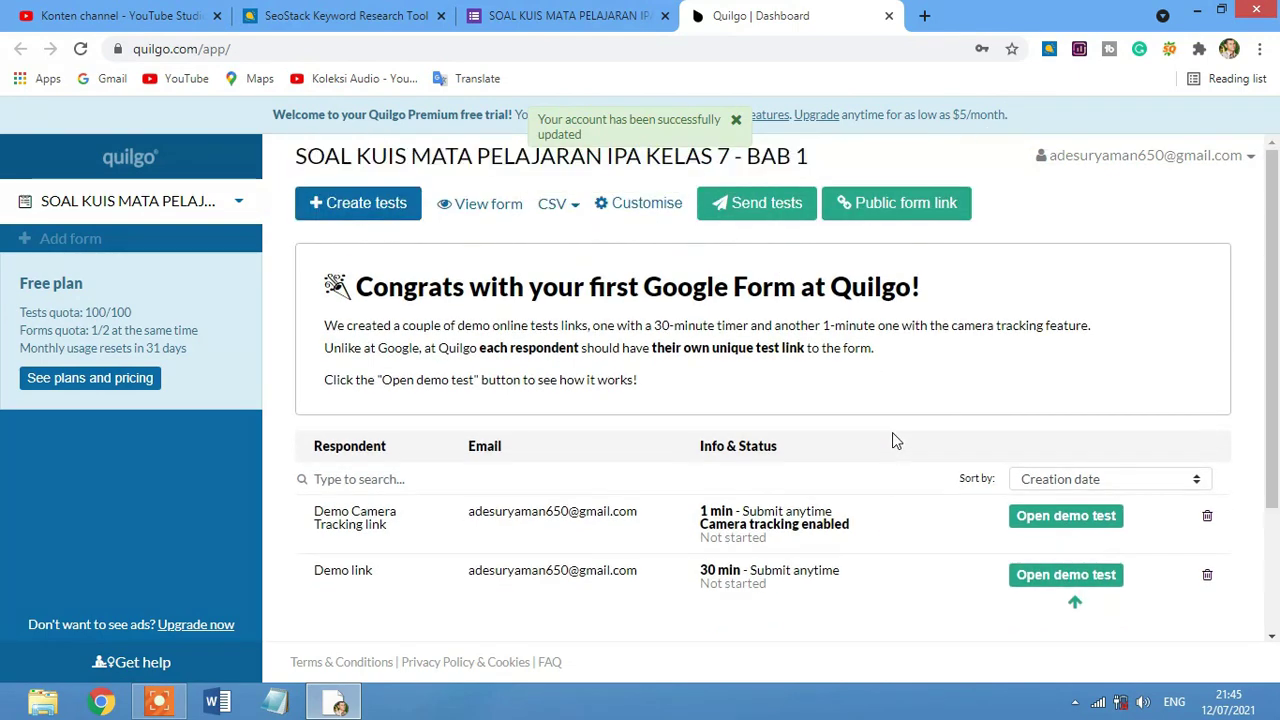
pyautogui.click(398, 208)
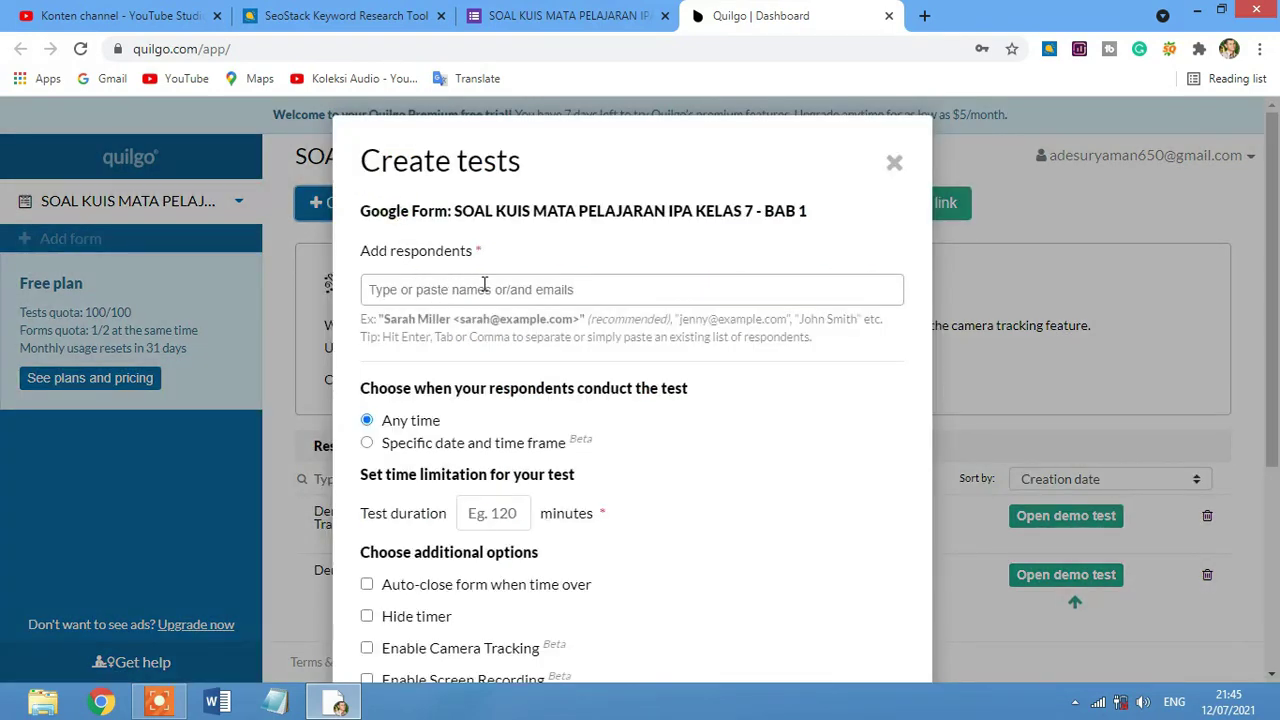
# Enter the respondent's e-mail address in the Add respondents field.
pyautogui.click(403, 288)
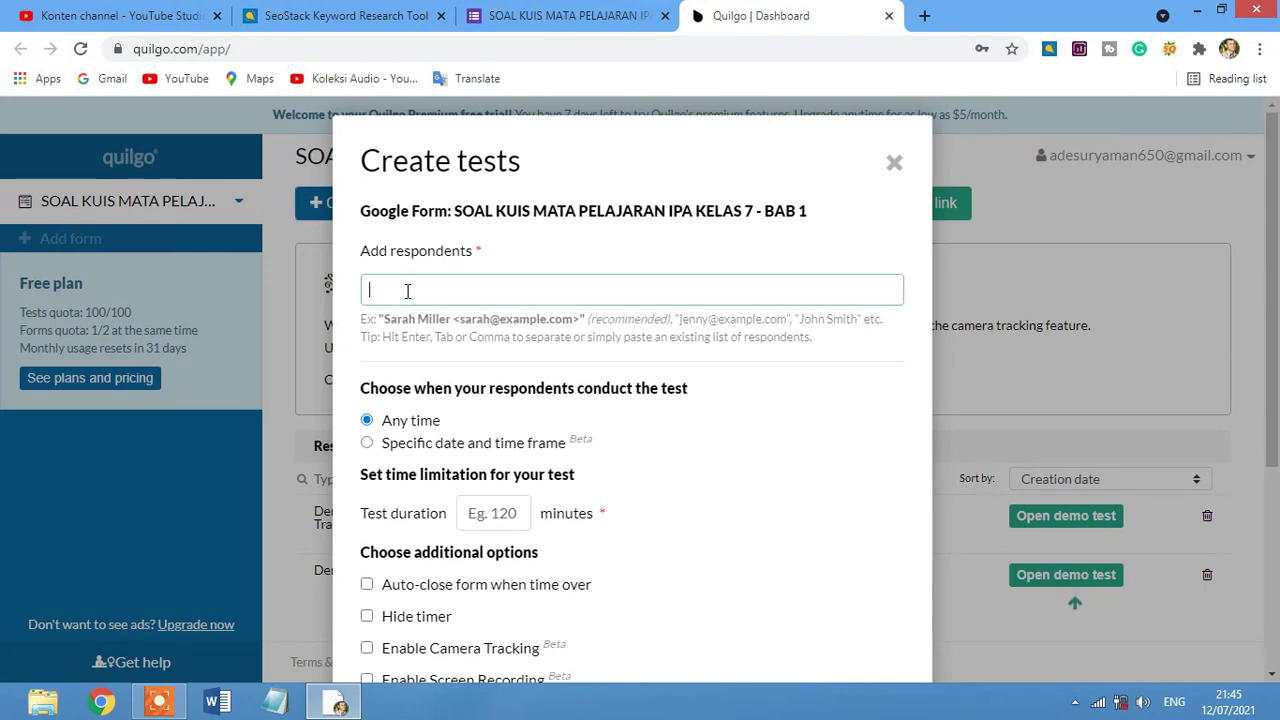
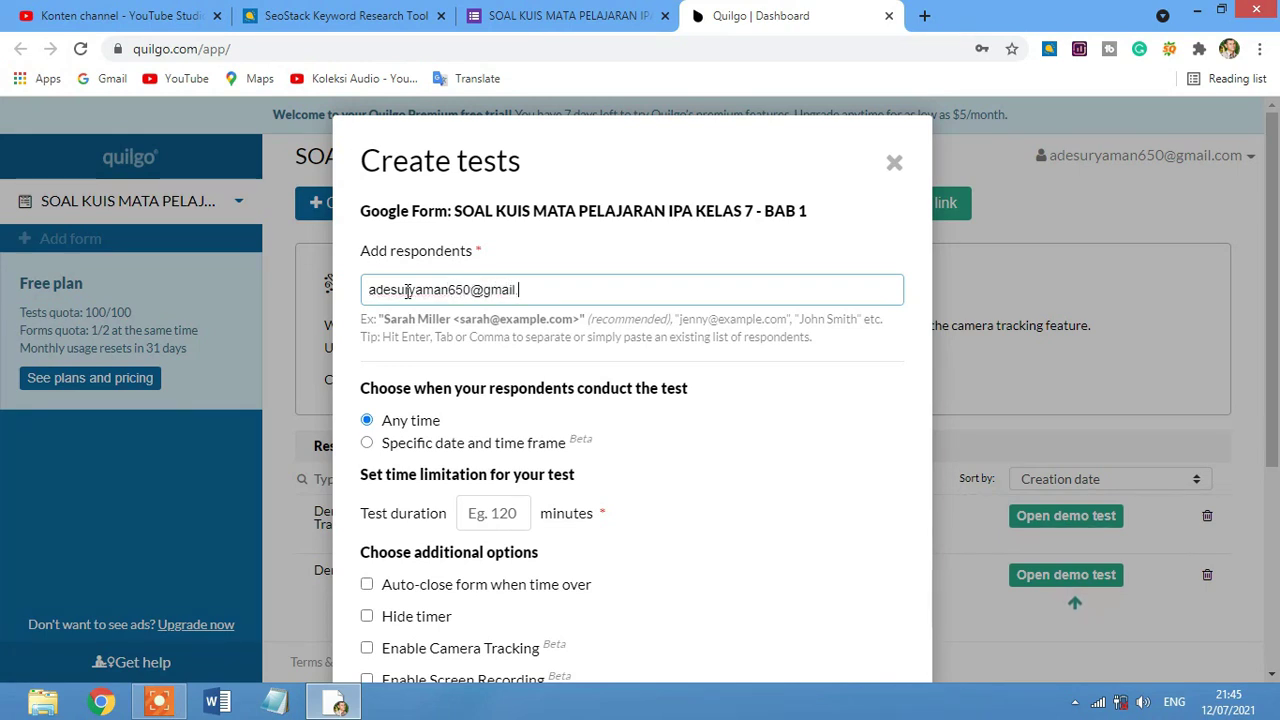
pyautogui.scroll(-3, 516, 338)
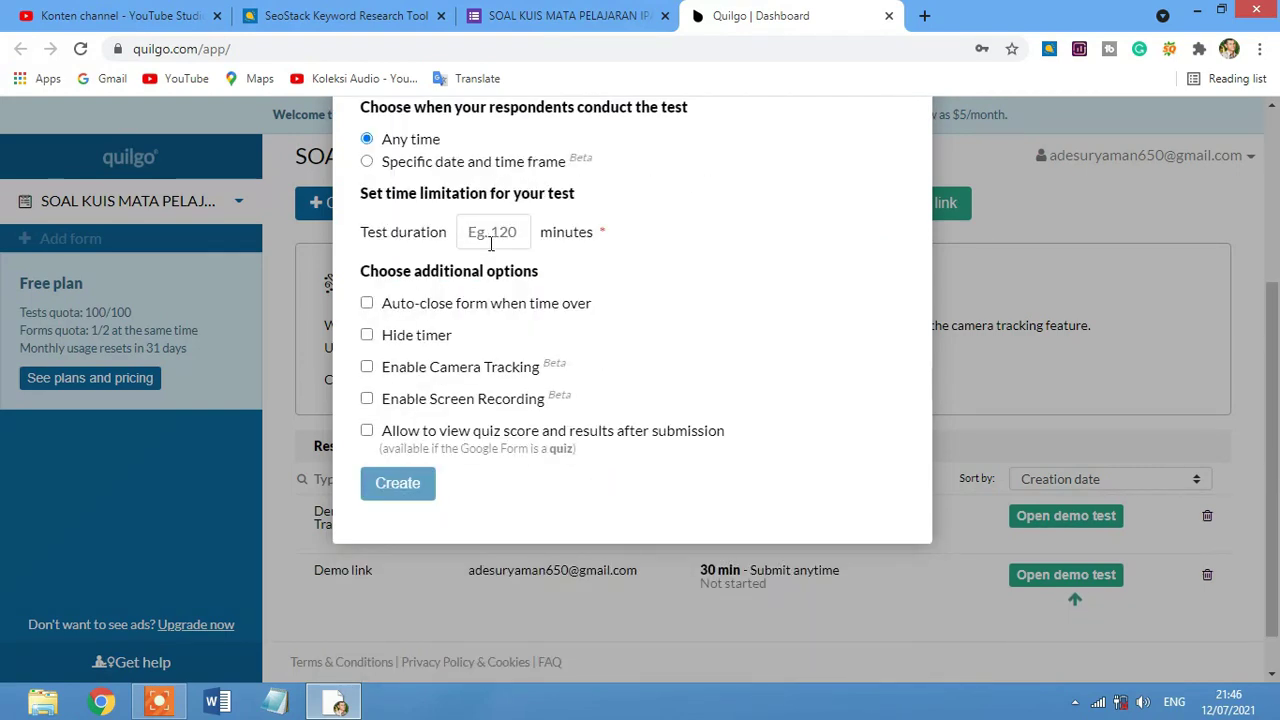
pyautogui.scroll(3, 492, 235)
pyautogui.scroll(-2, 614, 280)
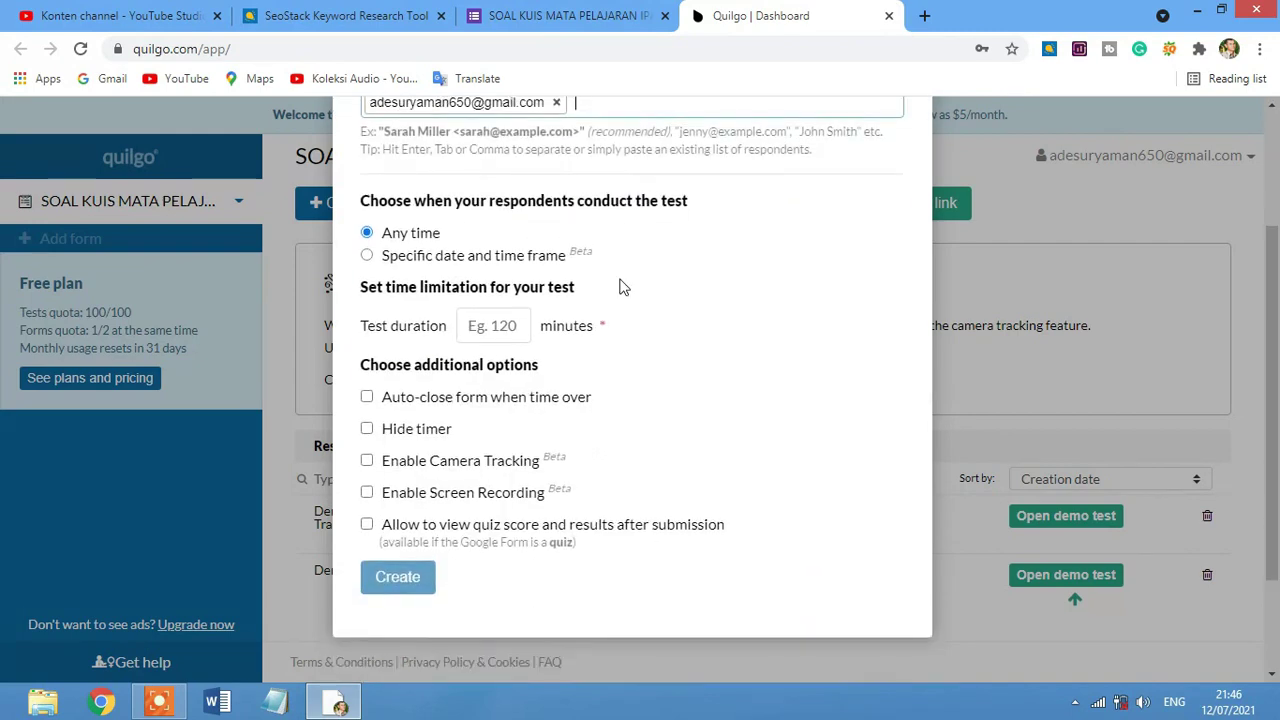
pyautogui.click(517, 327)
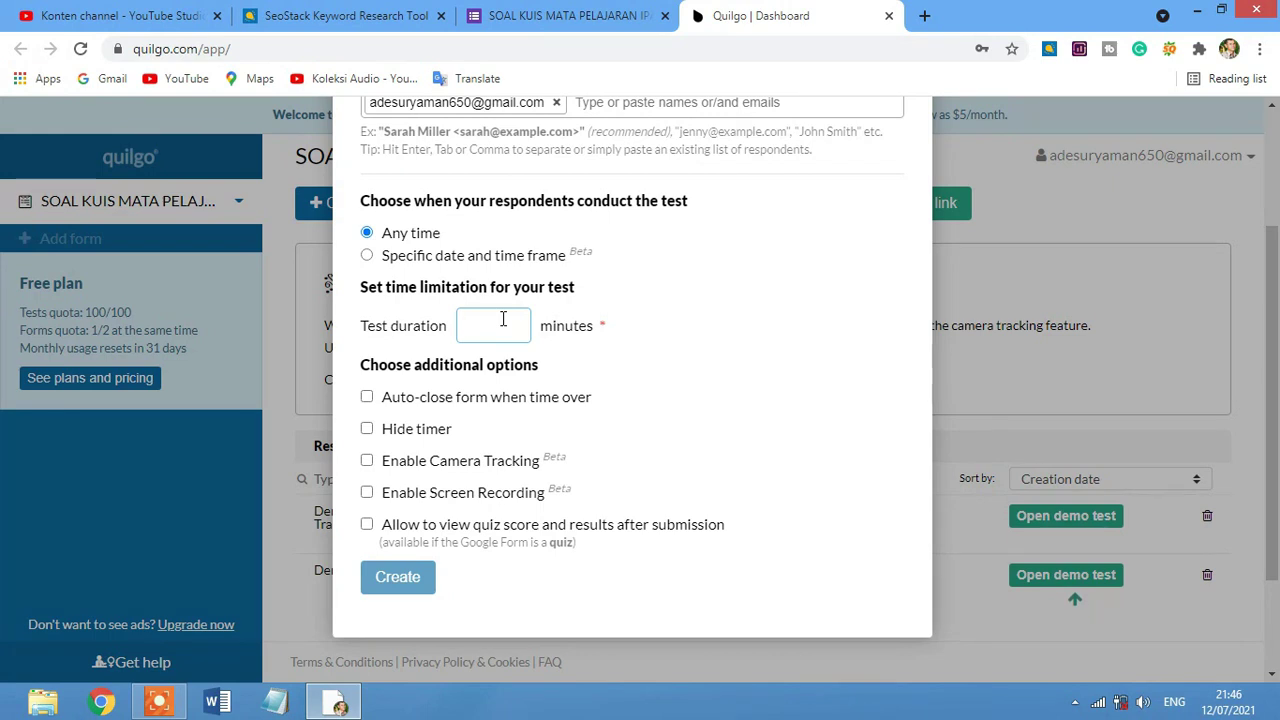
# Set a 5-minute test duration, enable Auto-close form and Allow to view quiz score, and create the test.
pyautogui.write('5')
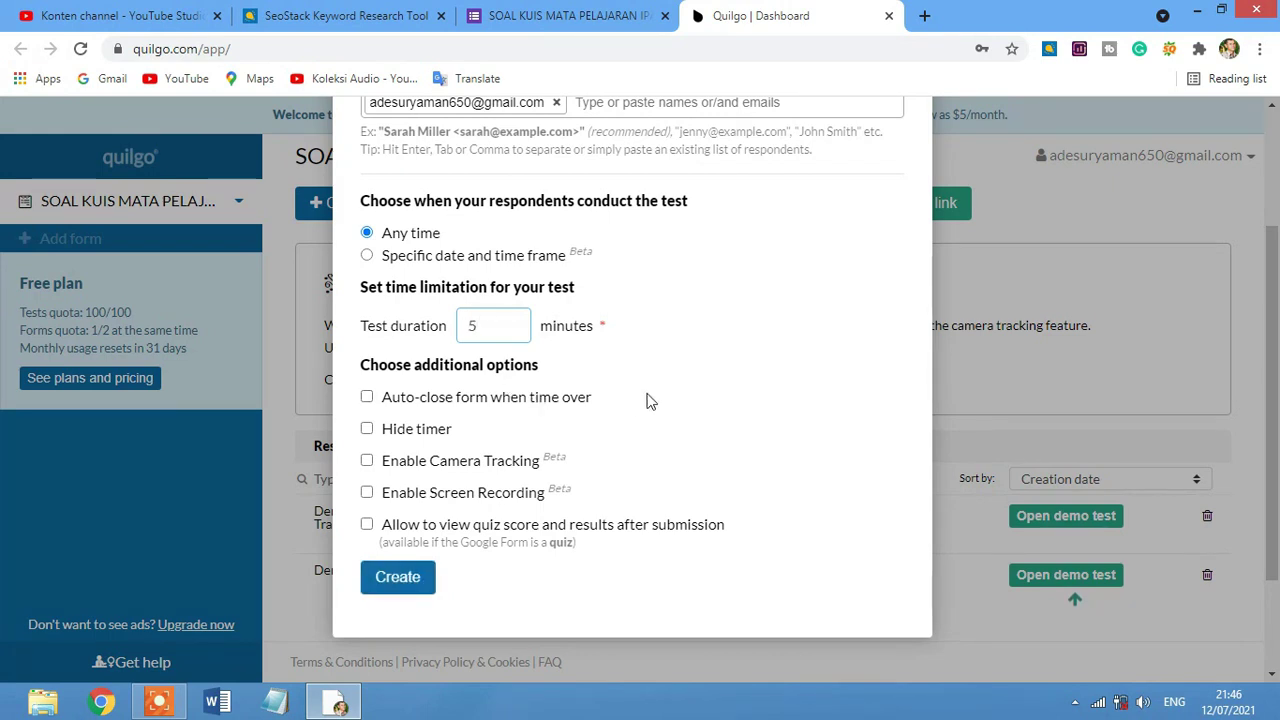
pyautogui.scroll(-1, 648, 398)
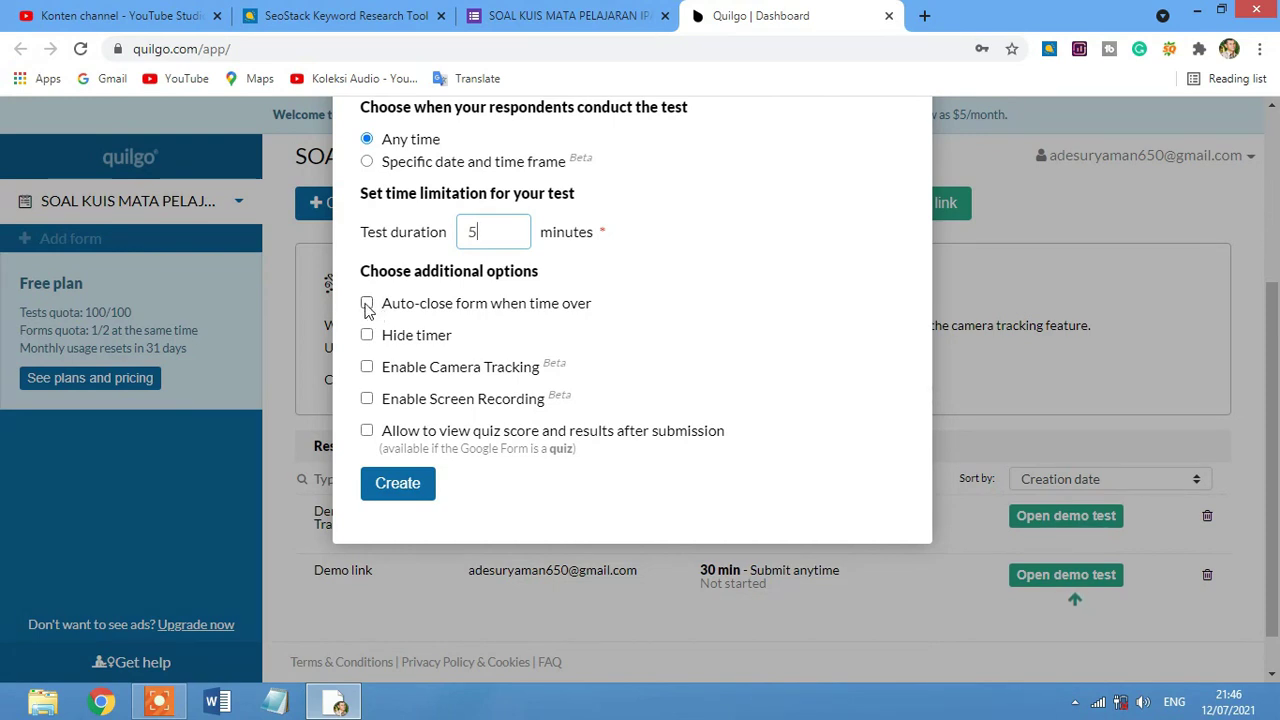
pyautogui.click(367, 304)
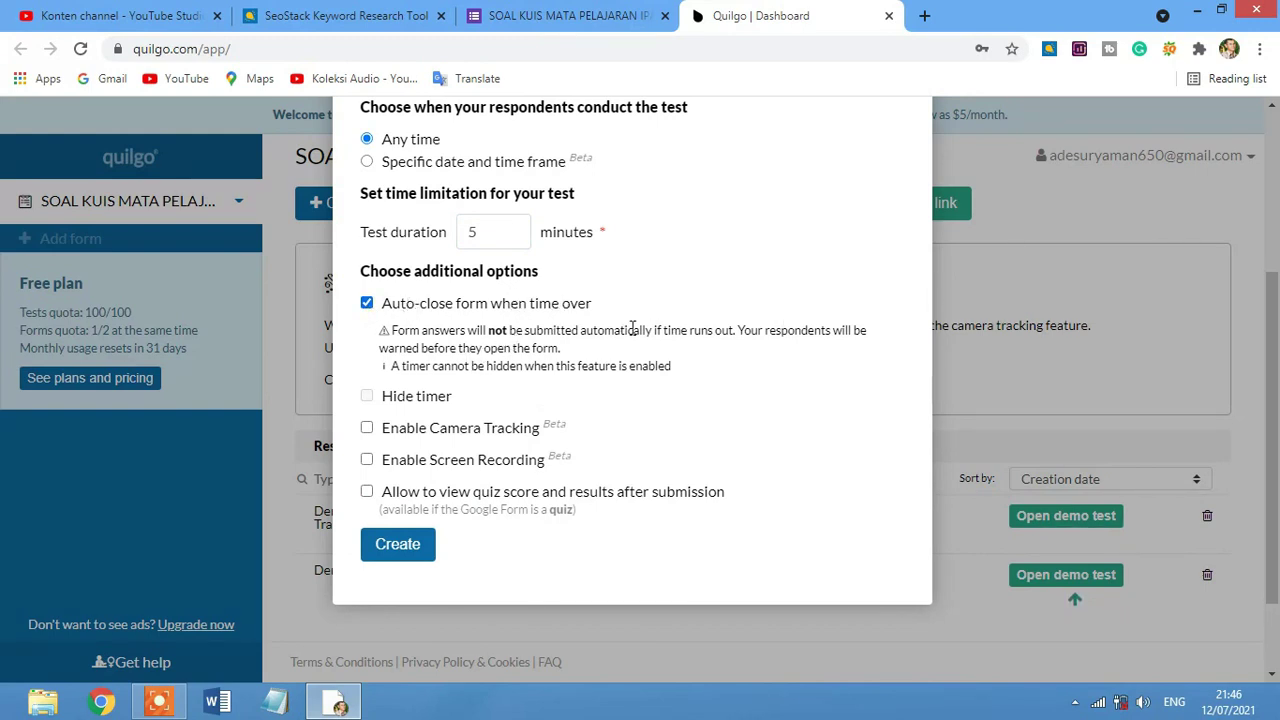
pyautogui.scroll(-1, 512, 362)
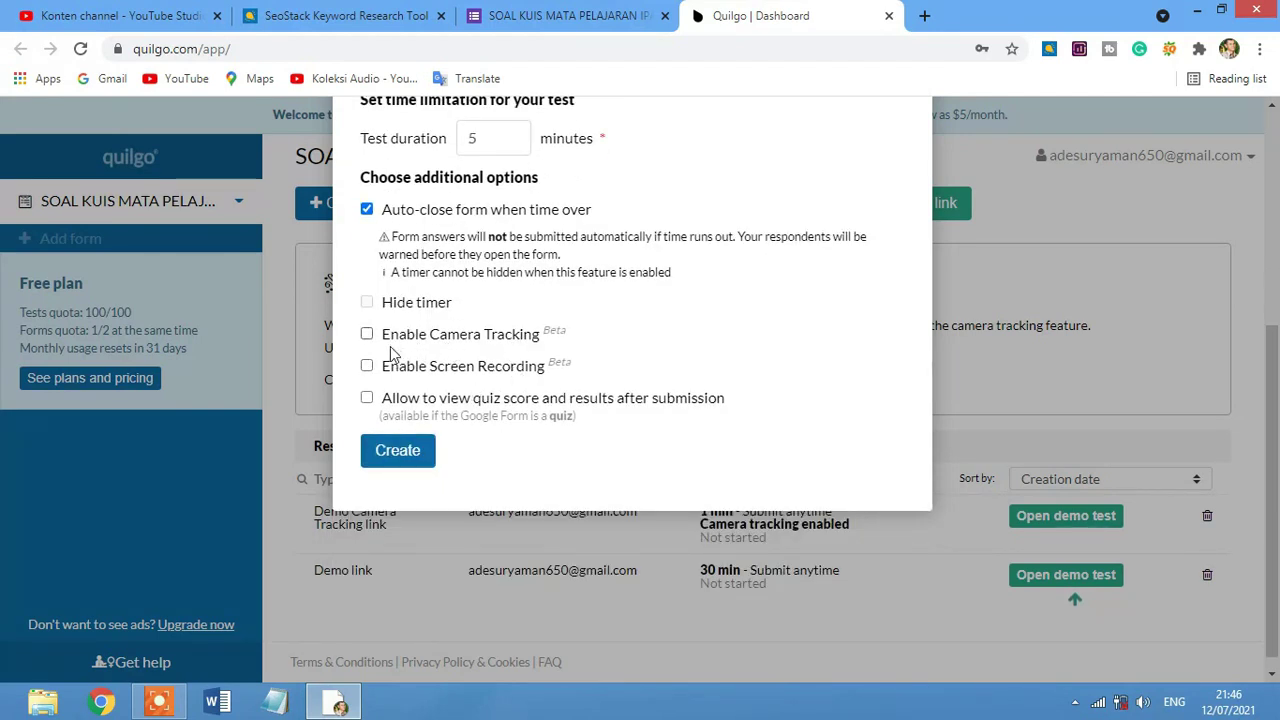
pyautogui.click(366, 398)
pyautogui.scroll(1, 803, 385)
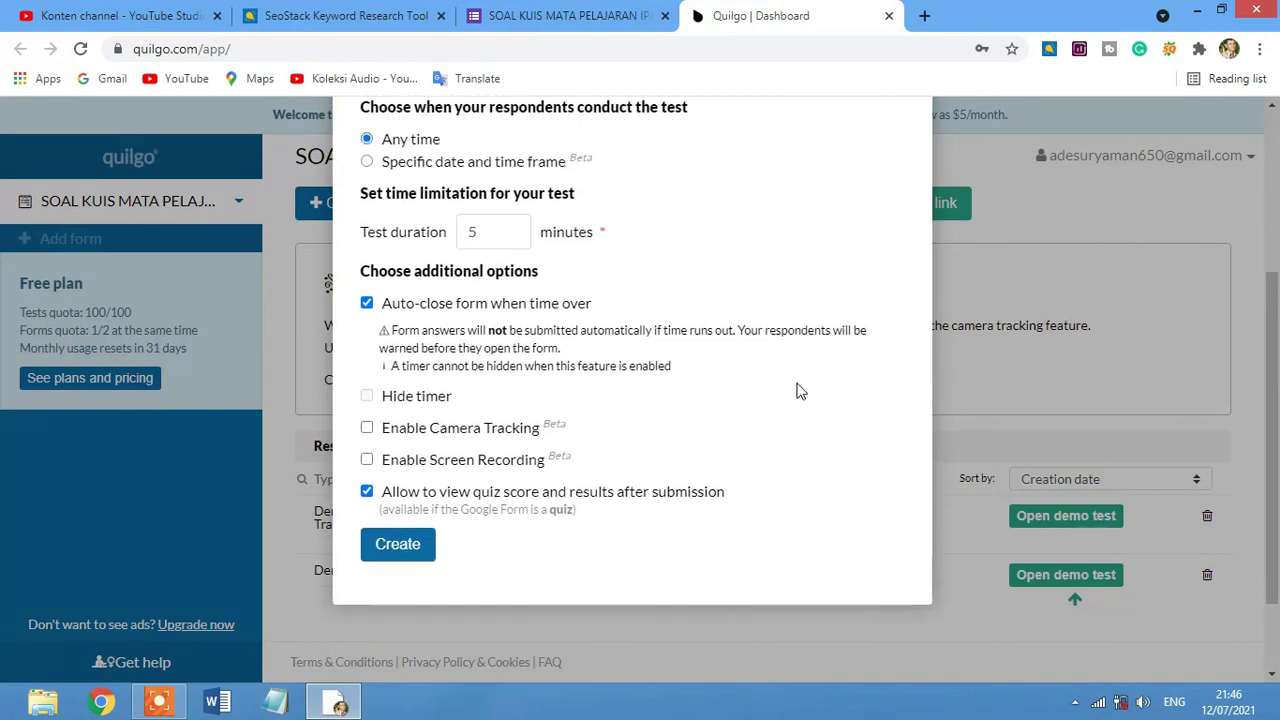
pyautogui.scroll(2, 725, 335)
pyautogui.scroll(-2, 725, 340)
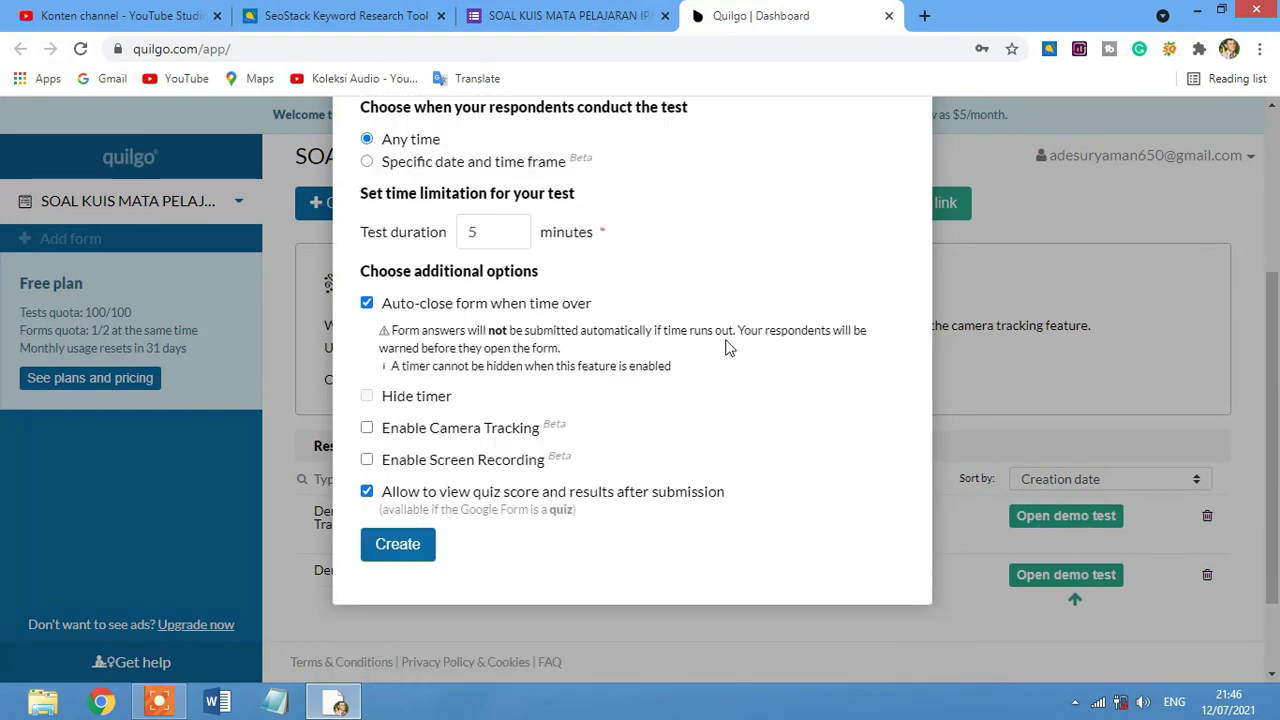
pyautogui.scroll(3, 727, 345)
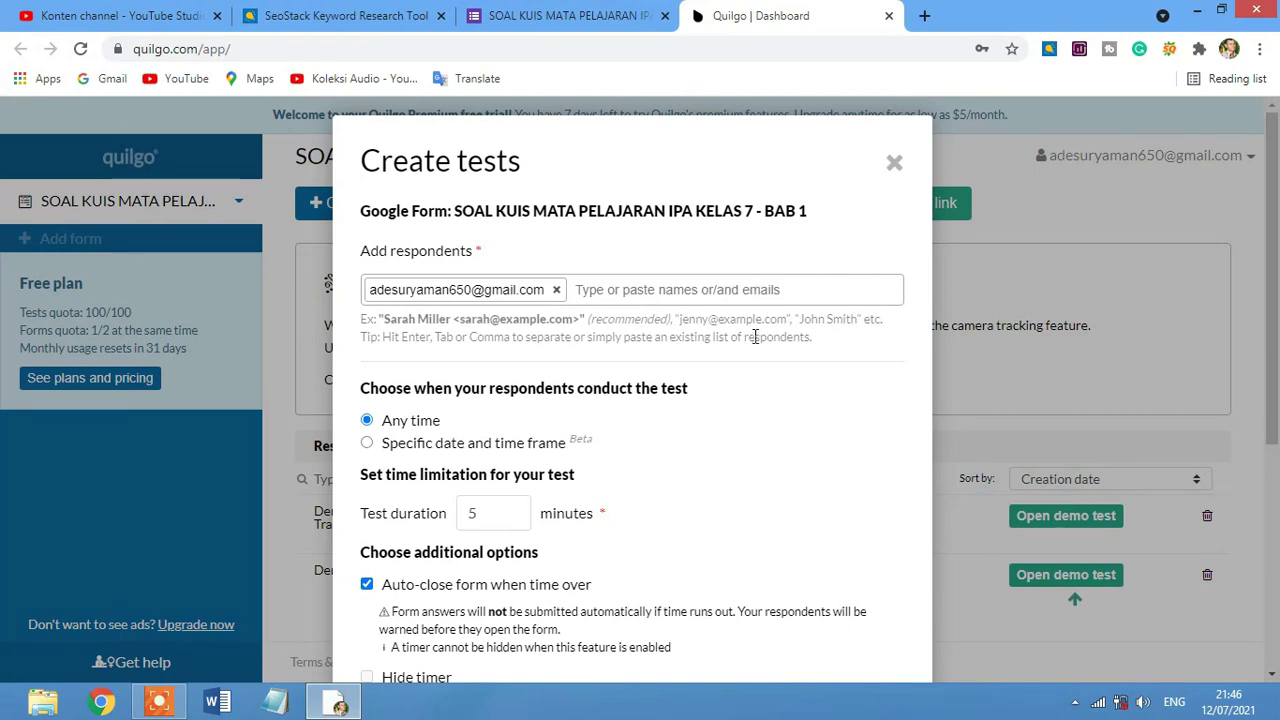
pyautogui.scroll(-4, 756, 340)
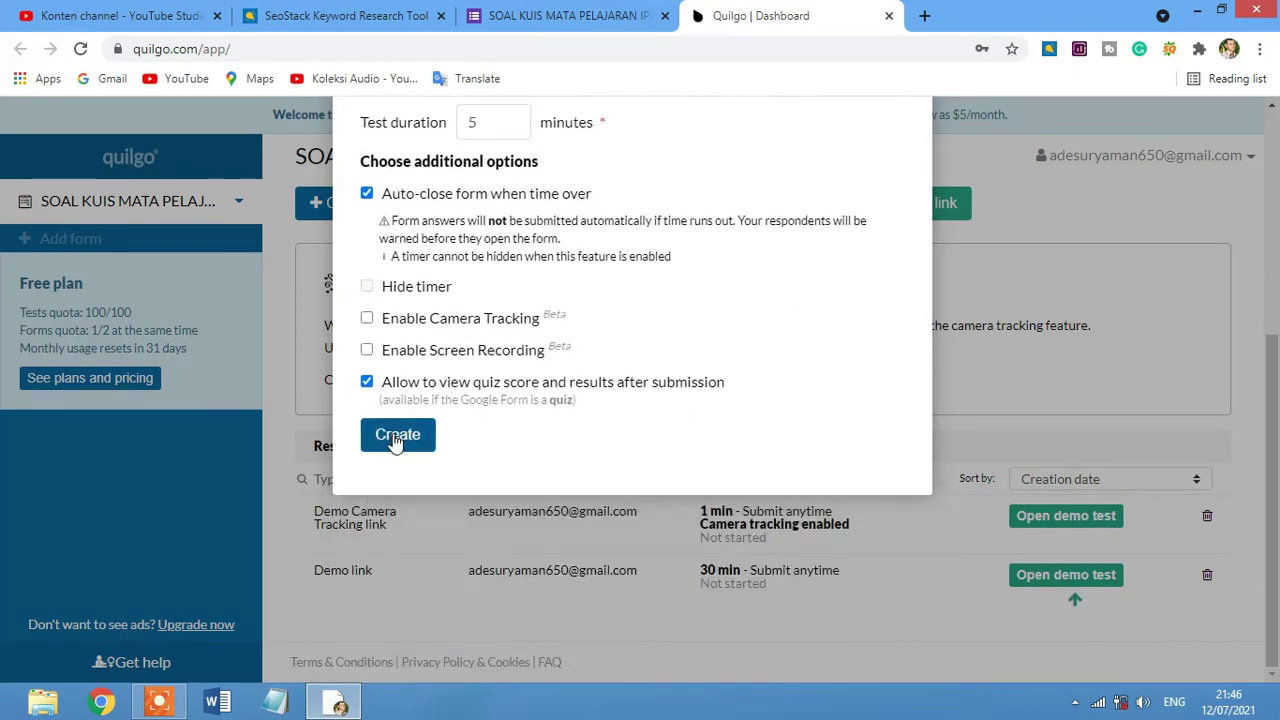
pyautogui.click(397, 437)
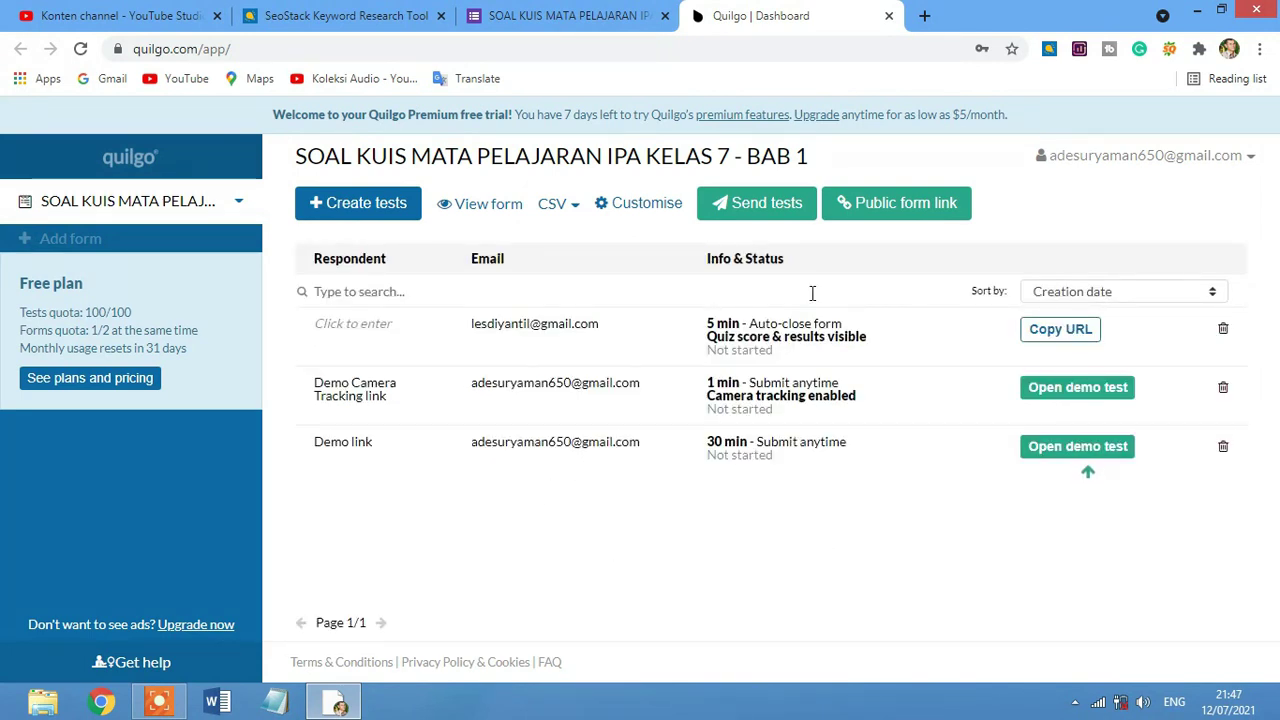
# Copy the new test's URL and minimize Chrome to show the desktop.
pyautogui.click(1070, 335)
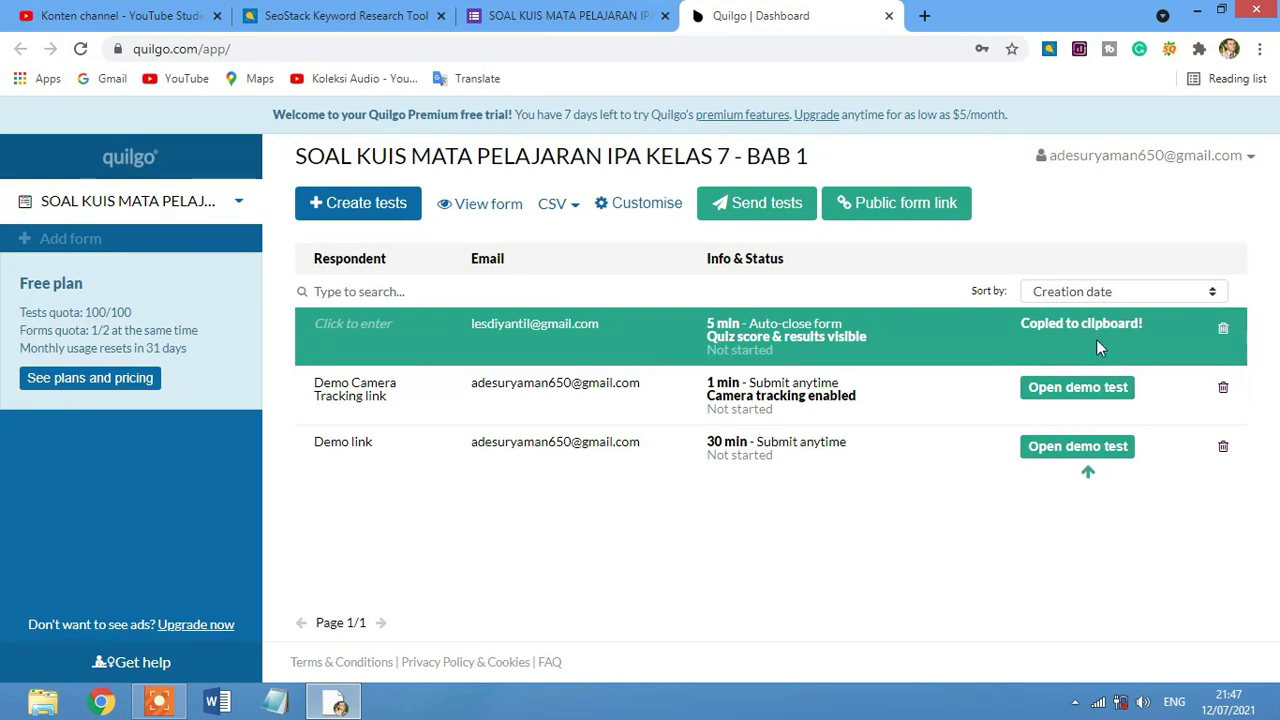
pyautogui.click(1200, 13)
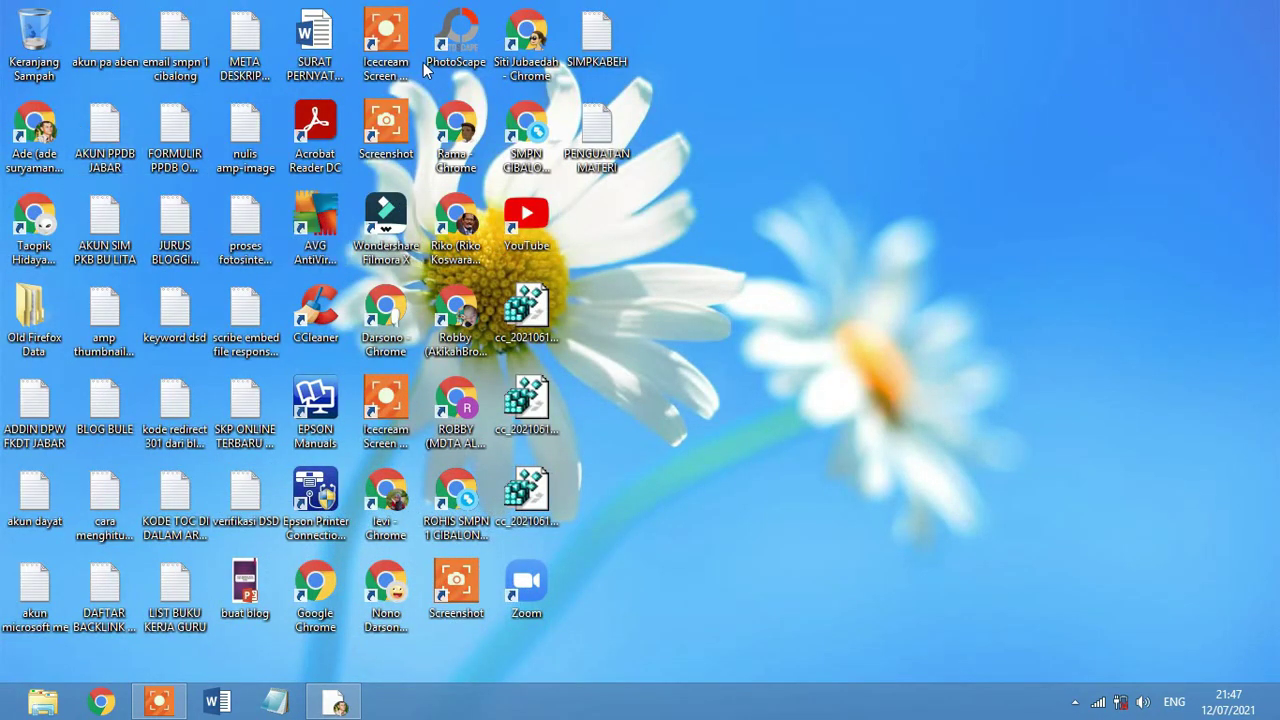
# Open a new Chrome window, load the pasted Quilgo test link, and maximize the window.
pyautogui.doubleClick(398, 482)
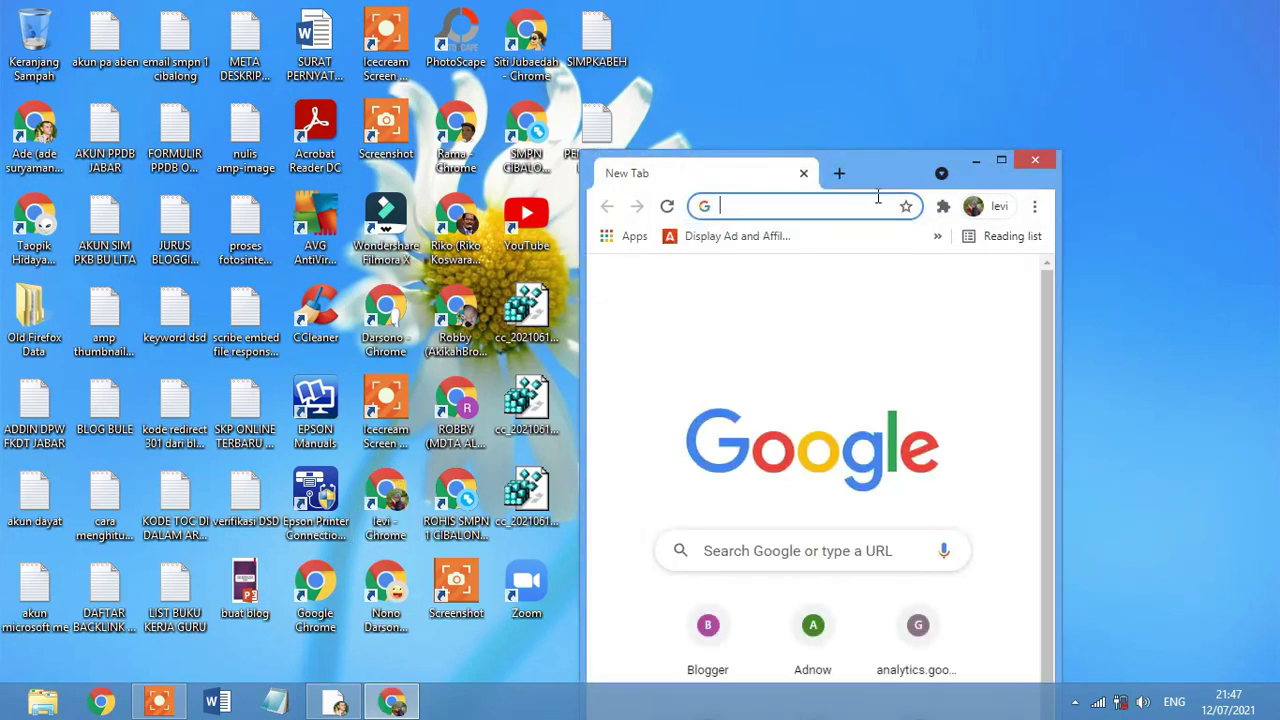
pyautogui.hotkey('ctrl', 'v')
pyautogui.press('Return')
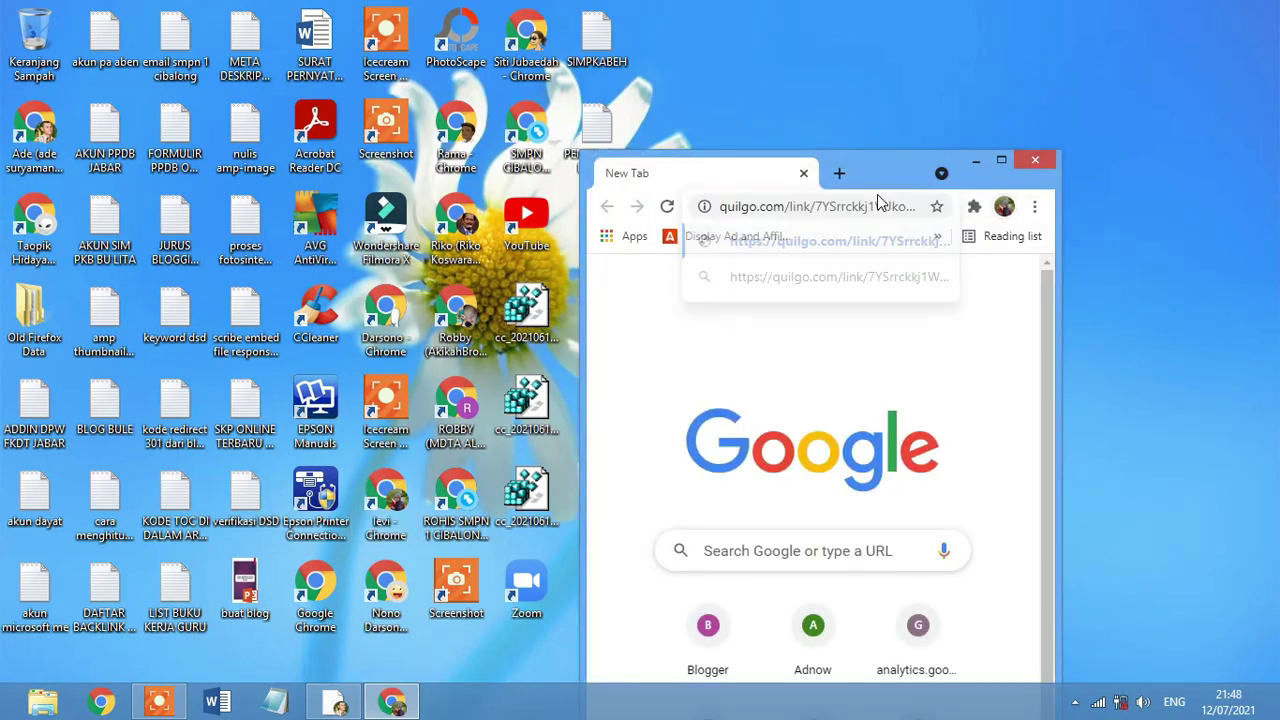
pyautogui.click(997, 161)
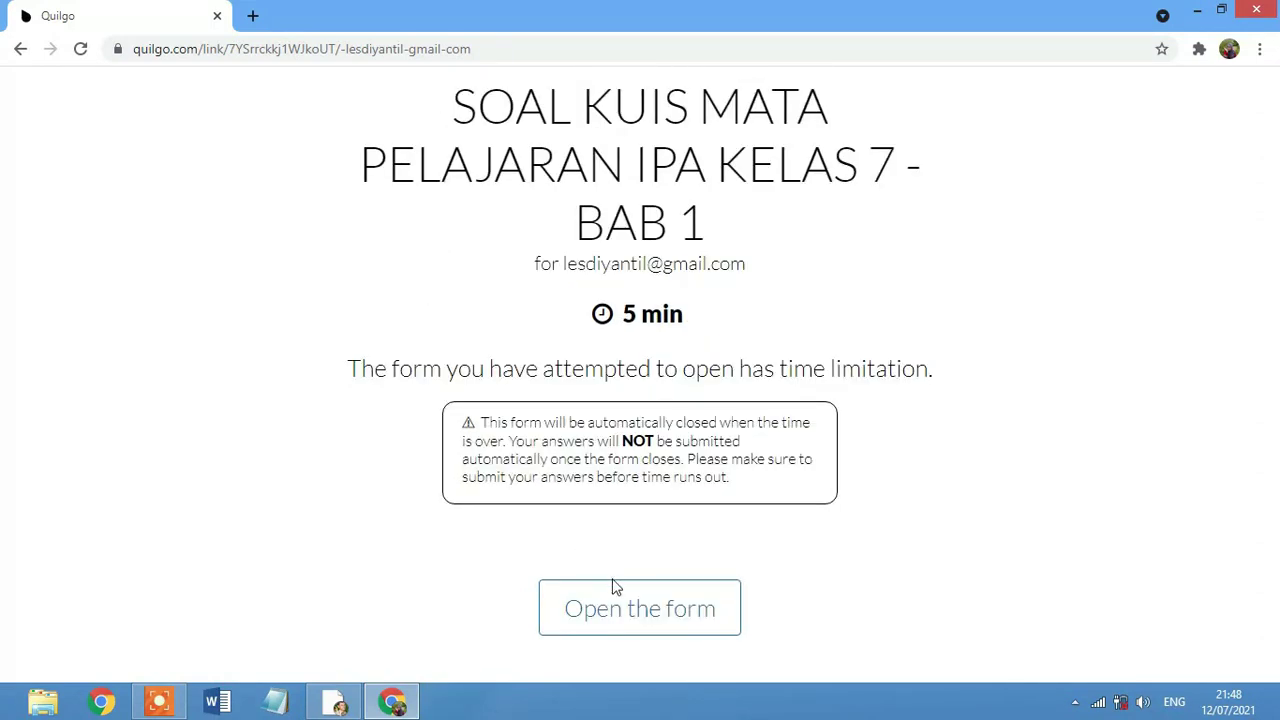
# Launch the 5-minute timed IPA quiz and select the NAMA SISWA answer field.
pyautogui.click(645, 620)
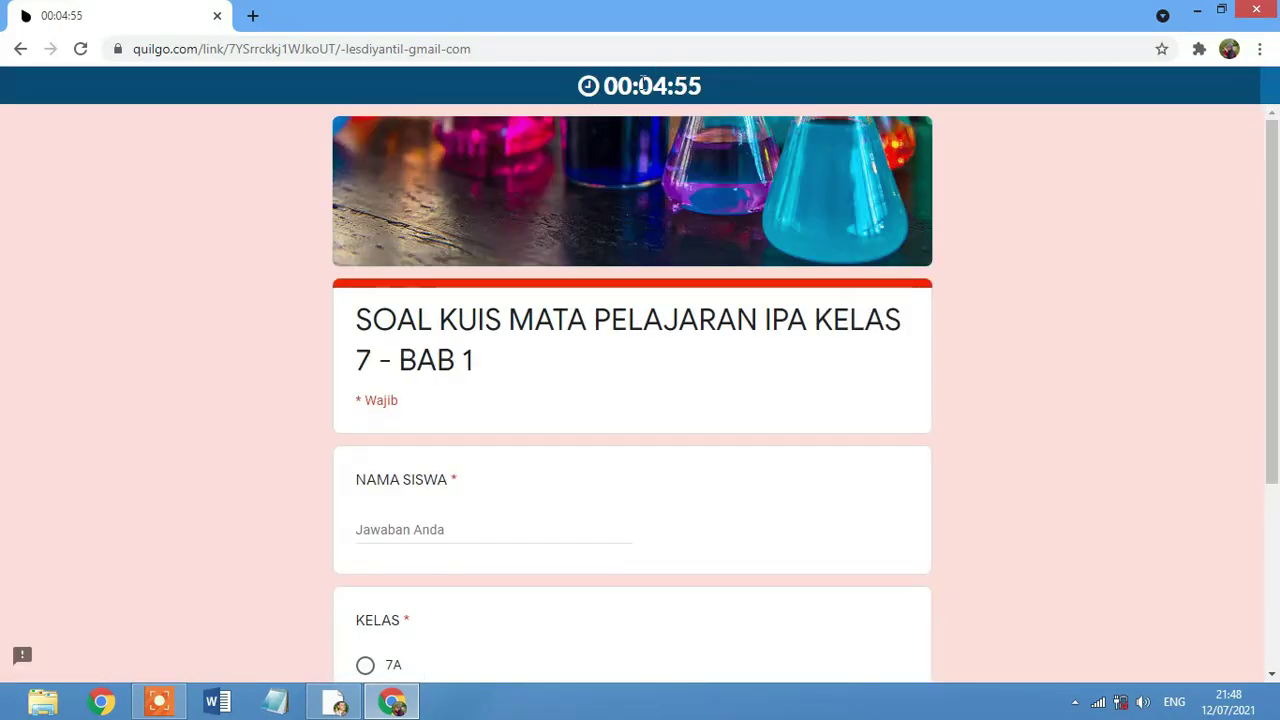
pyautogui.scroll(-1, 657, 137)
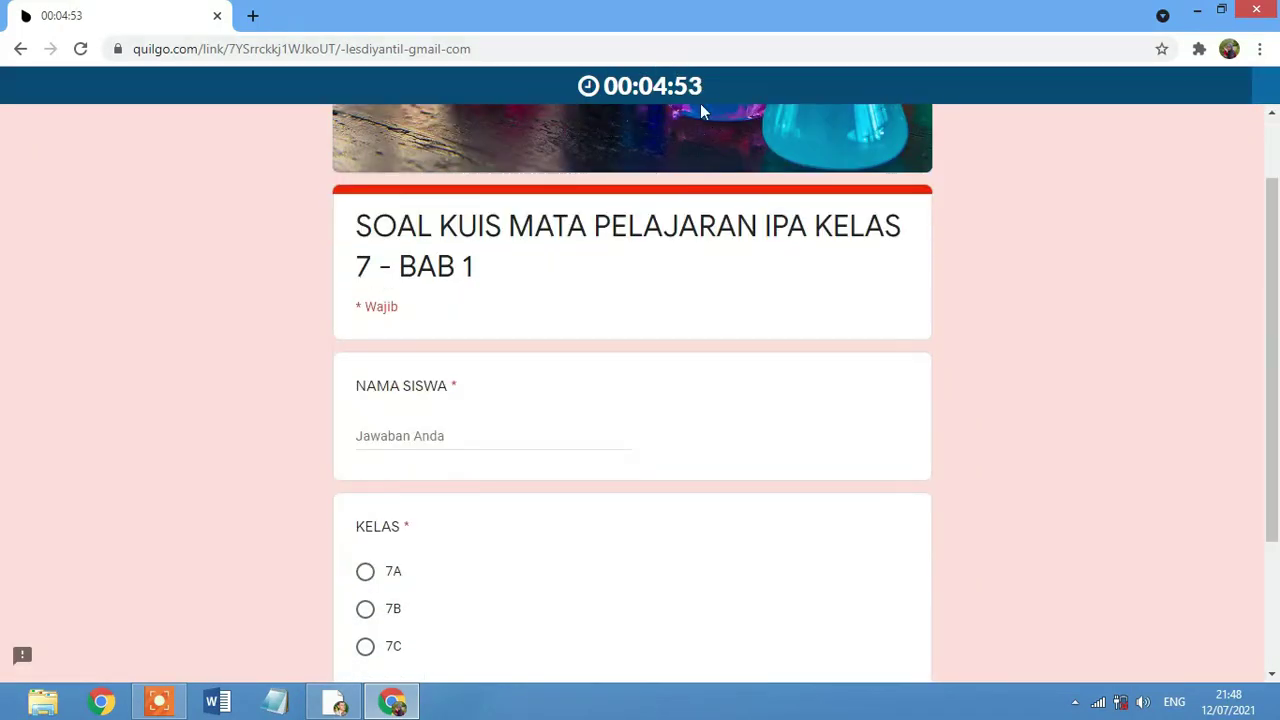
pyautogui.scroll(-1, 660, 200)
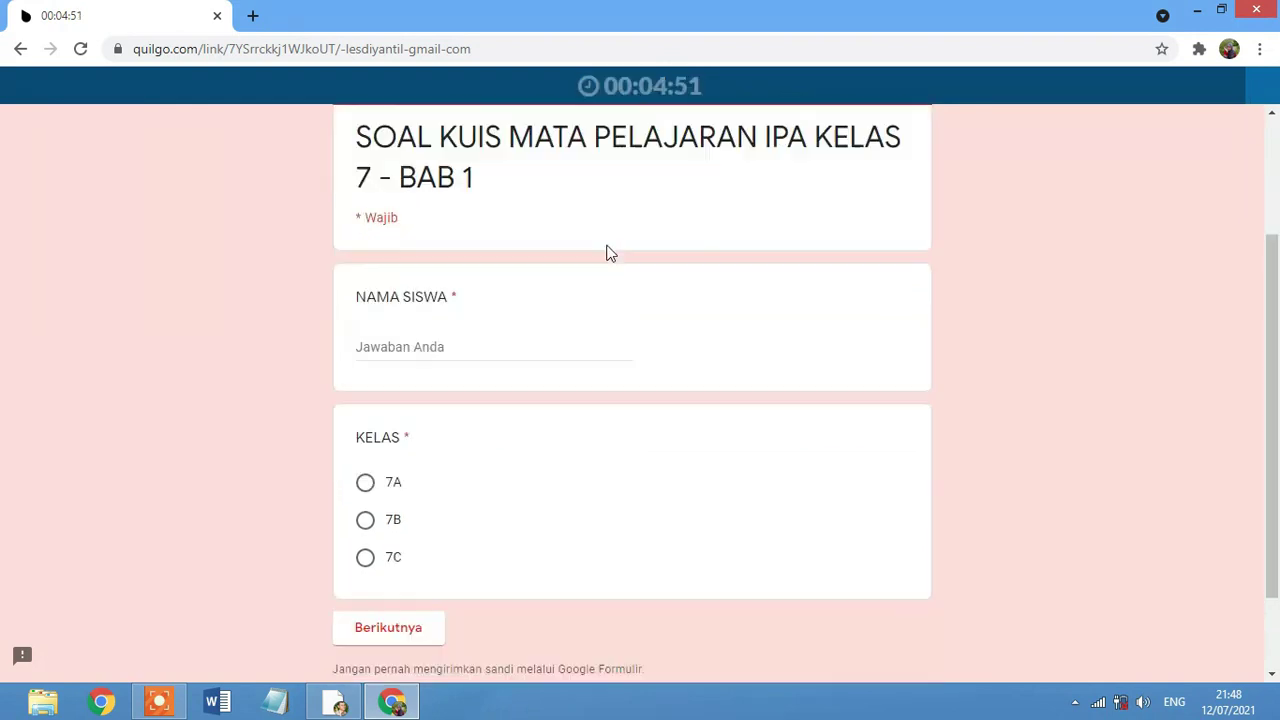
pyautogui.click(422, 336)
pyautogui.scroll(-1, 540, 255)
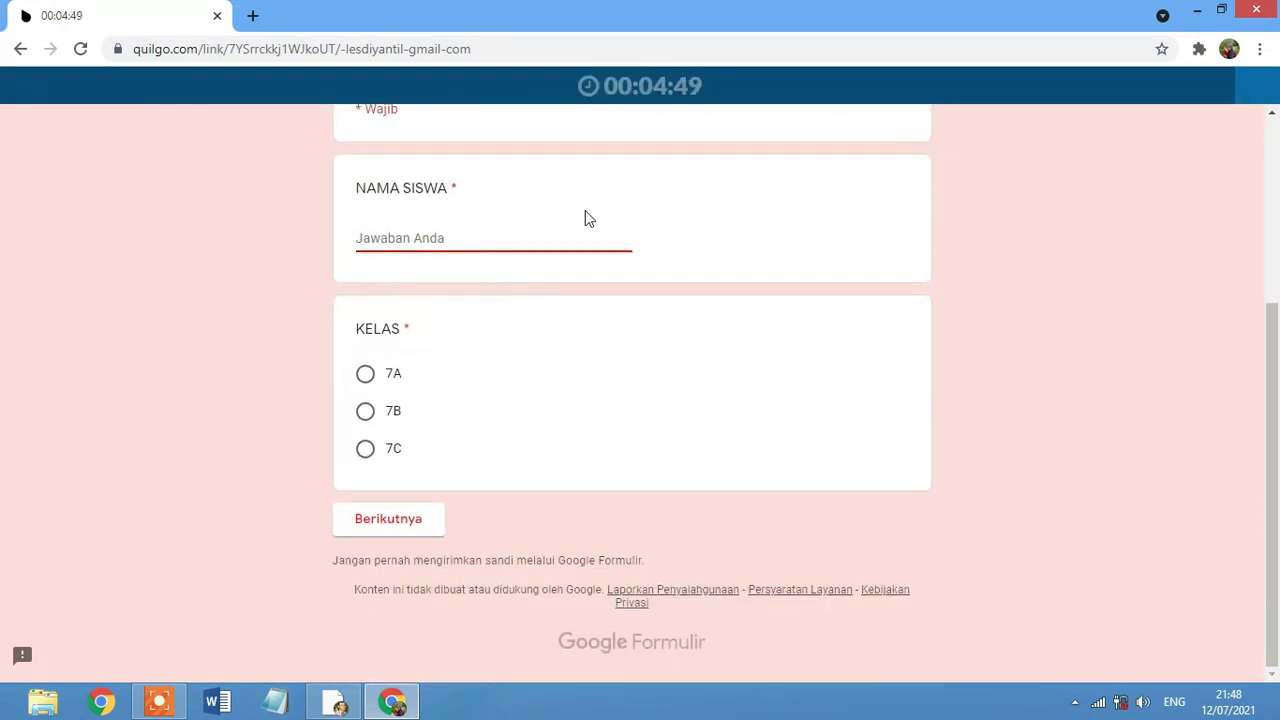